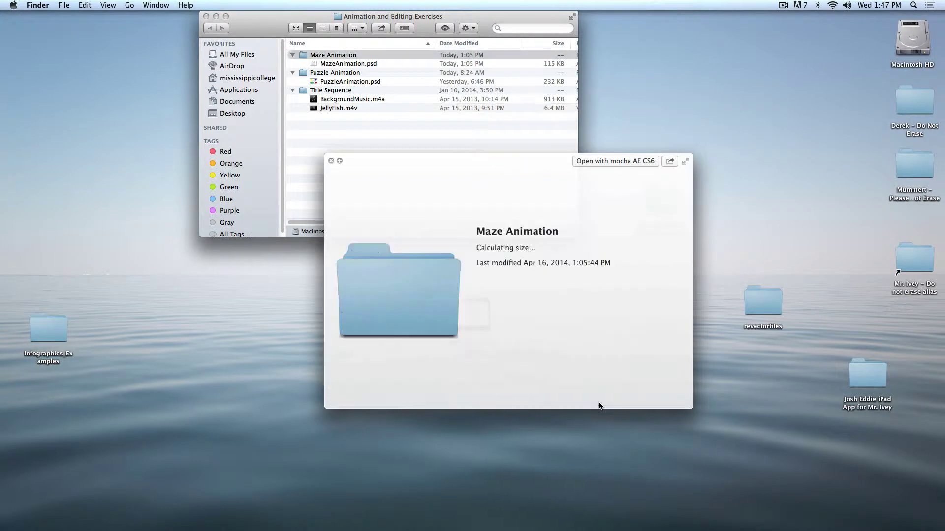
- Preview the BackgroundMusic.m4a file in the Title Sequence folder, close the preview and deselect the file
key(space)
click(359, 100)
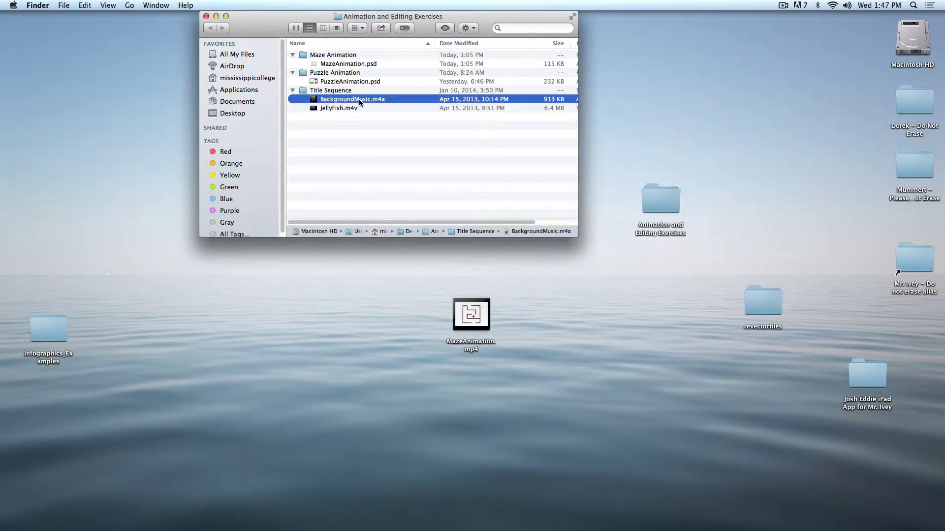
key(space)
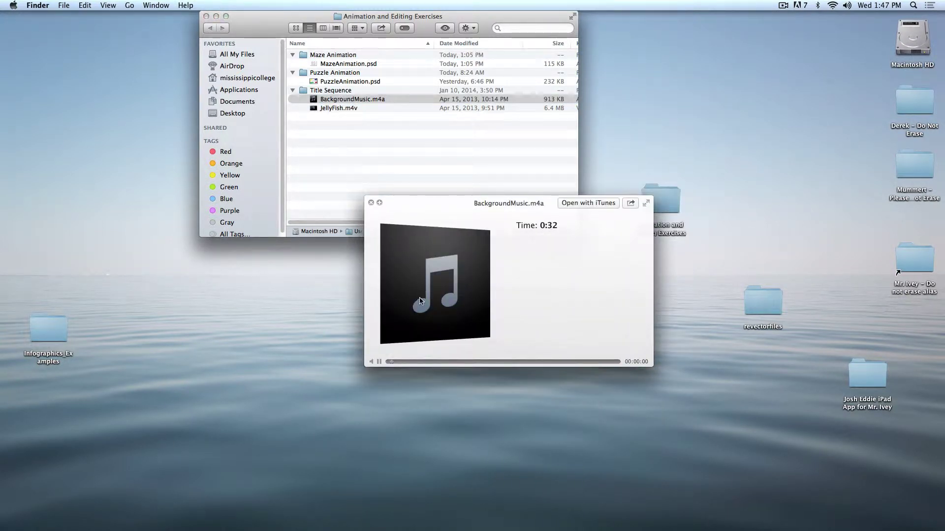
key(space)
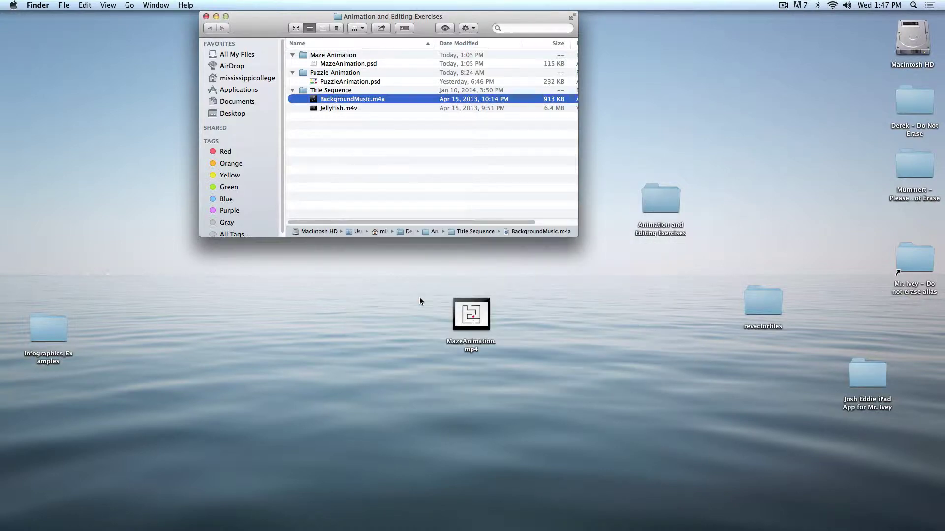
click(374, 200)
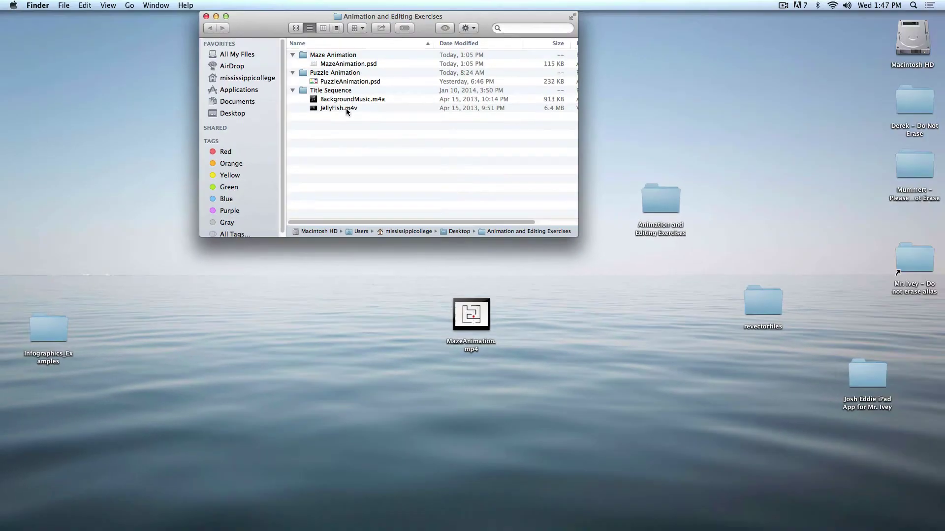
- Open JellyFish.m4v in Photoshop and float the Layers panel beside the repositioned document window
click(340, 108)
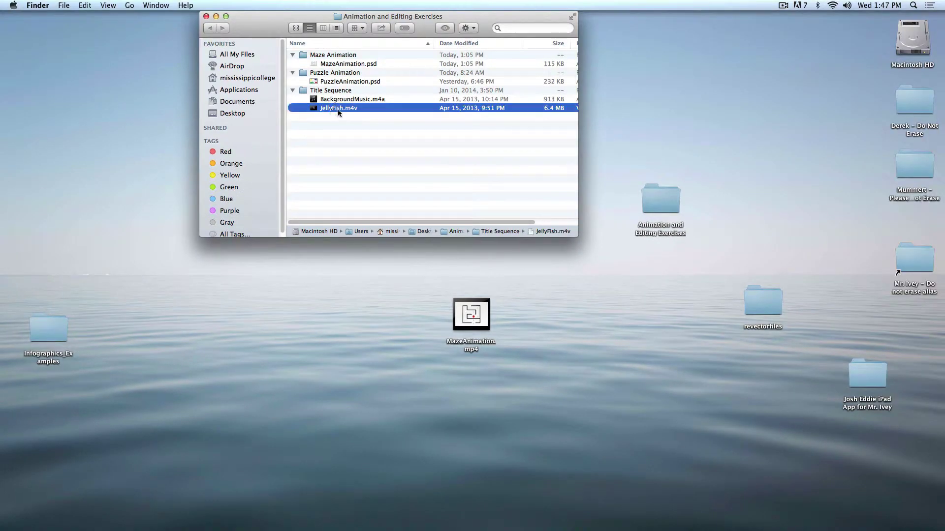
drag(332, 111, 319, 518)
drag(319, 519, 320, 518)
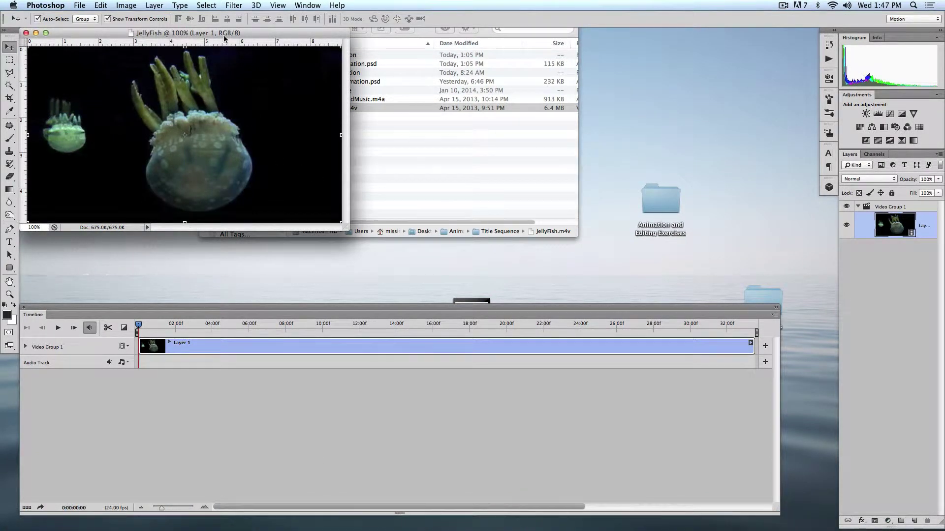
drag(224, 38, 289, 43)
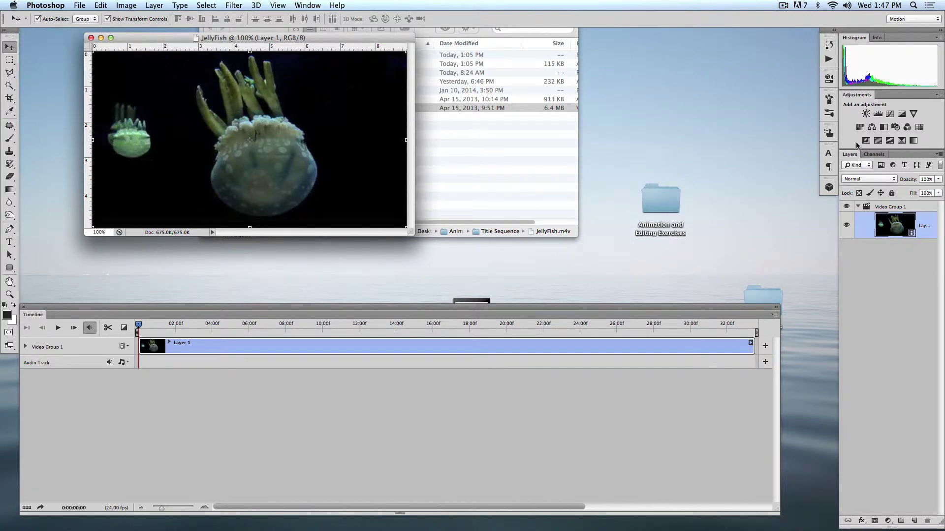
drag(849, 157, 470, 49)
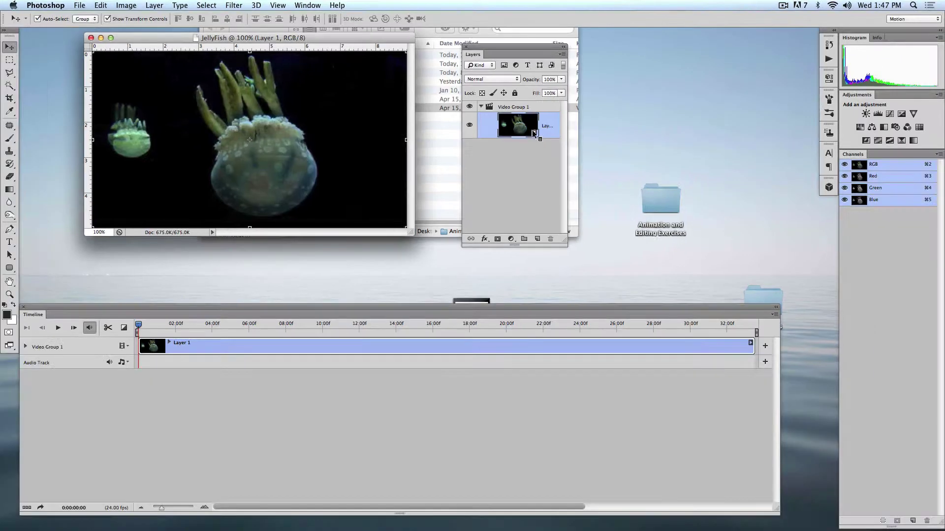
- Play the start of the video, then split the clip at 0:00:10:13, where the second jellyfish shot begins
key(space)
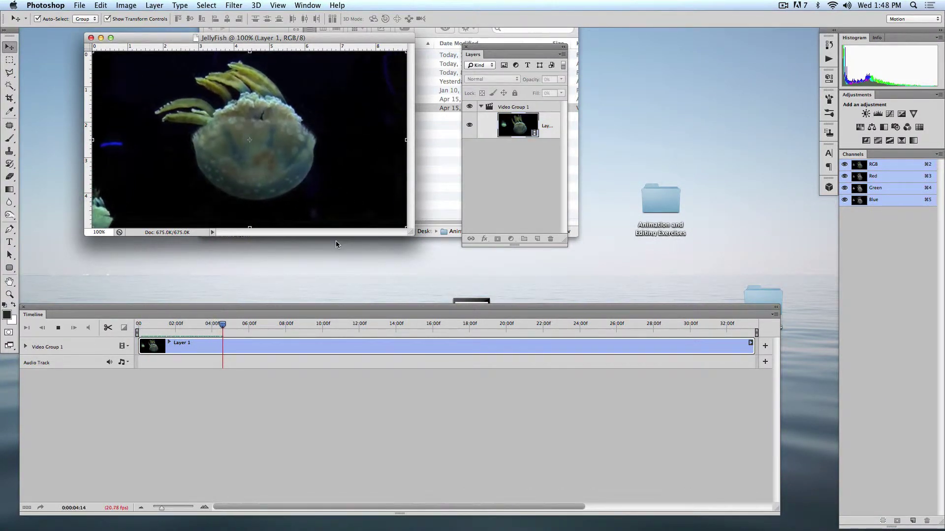
key(space)
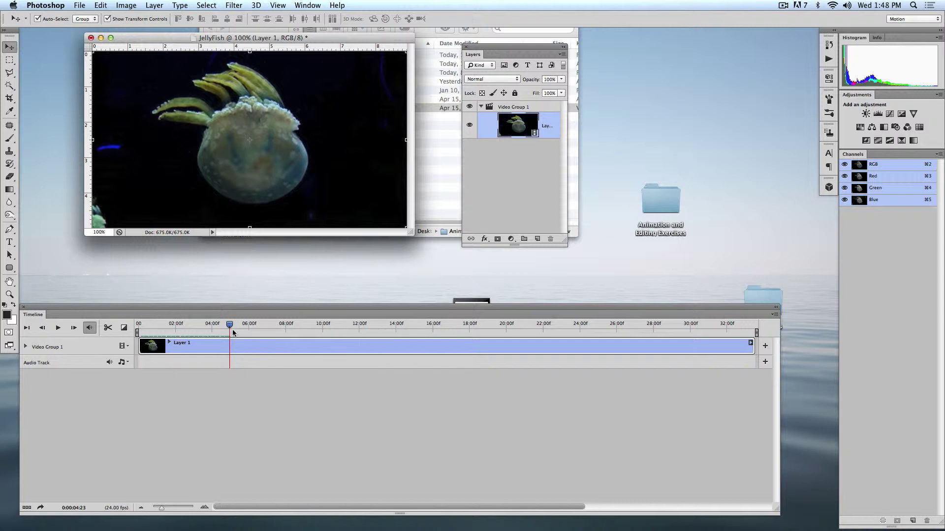
drag(231, 329, 333, 327)
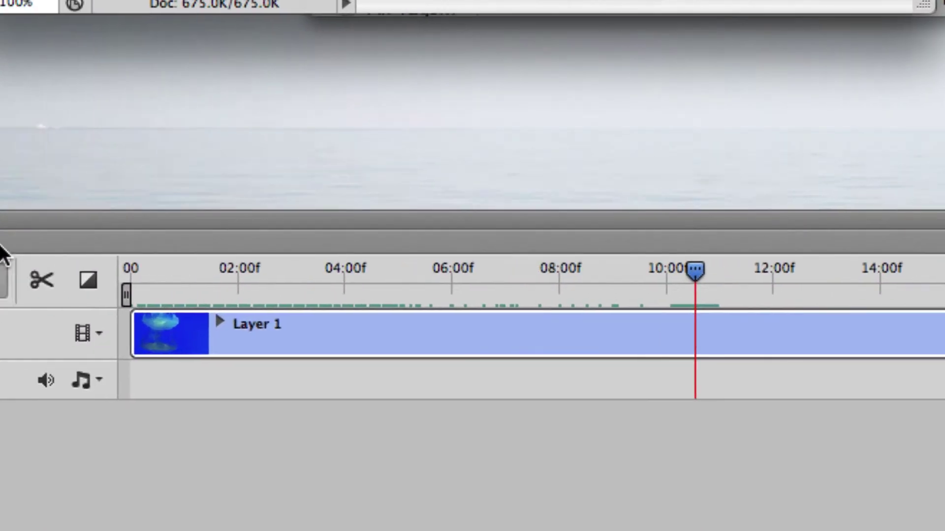
click(240, 281)
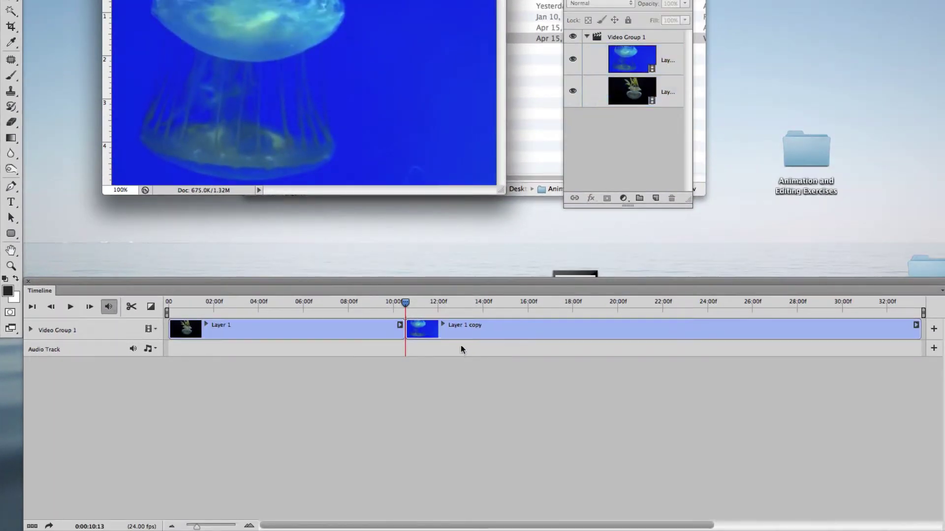
- Split the second clip at 0:00:21:08, where the third jellyfish shot begins
click(432, 337)
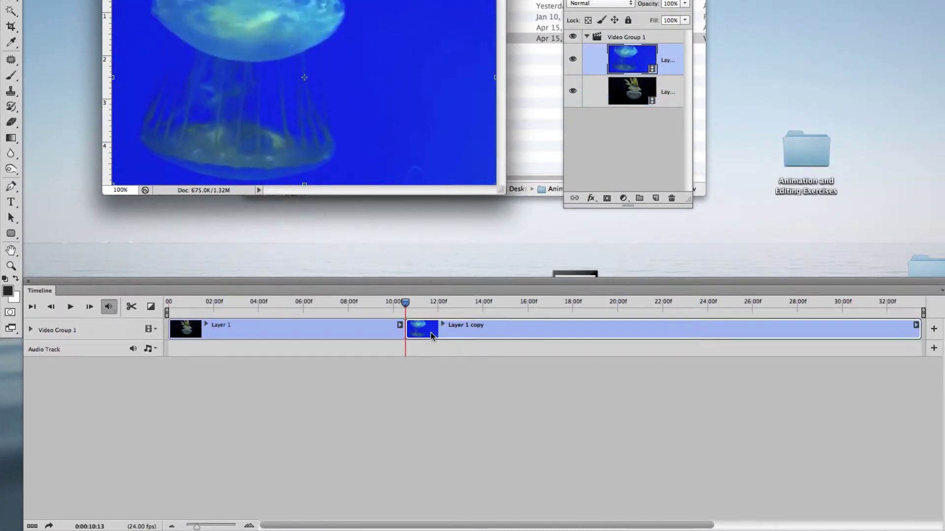
mouse_move(432, 333)
mouse_down()
mouse_move(514, 333)
mouse_move(427, 333)
mouse_up()
click(347, 336)
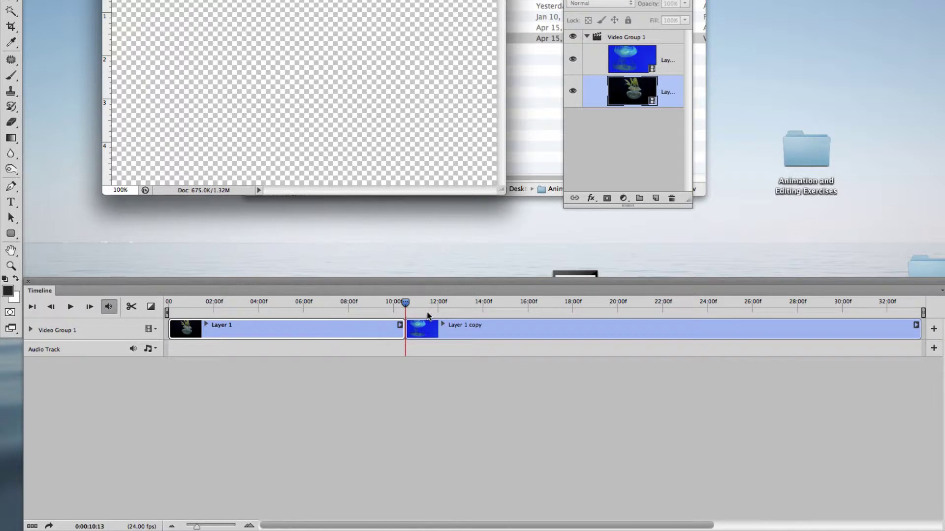
click(432, 329)
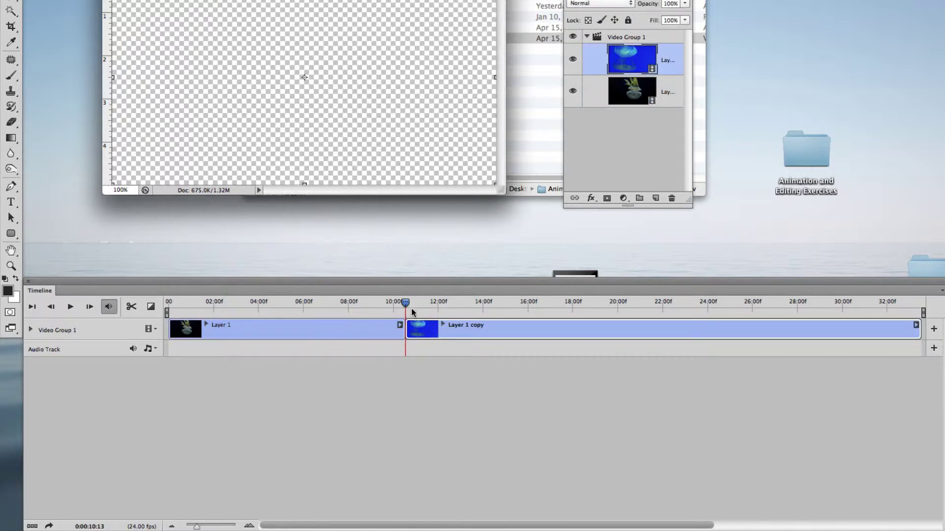
drag(413, 312, 648, 314)
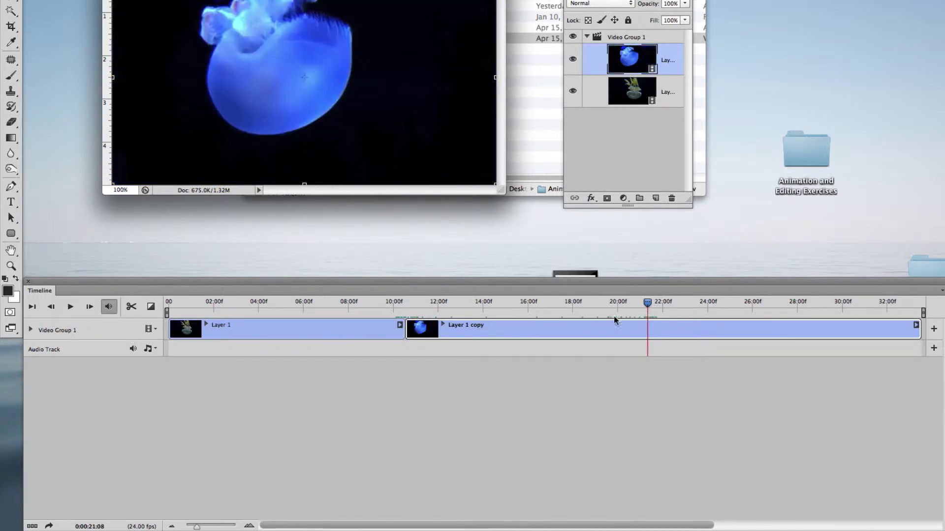
click(131, 306)
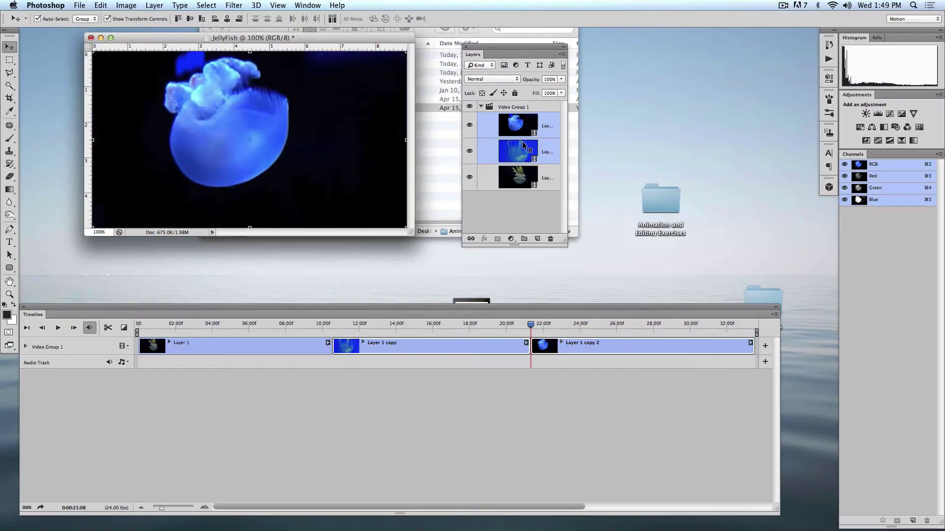
- Add a 2-second Fade With White transition to the beginning of the first clip
click(483, 356)
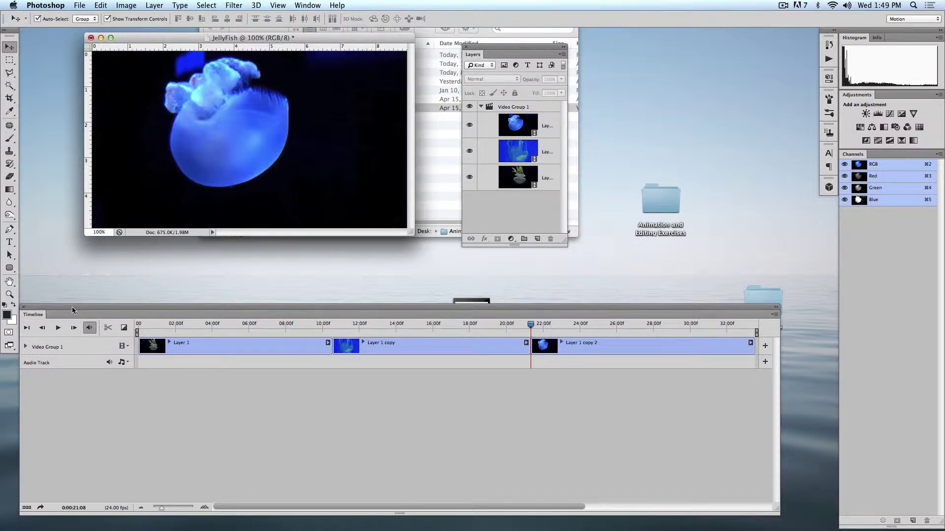
drag(59, 316, 69, 269)
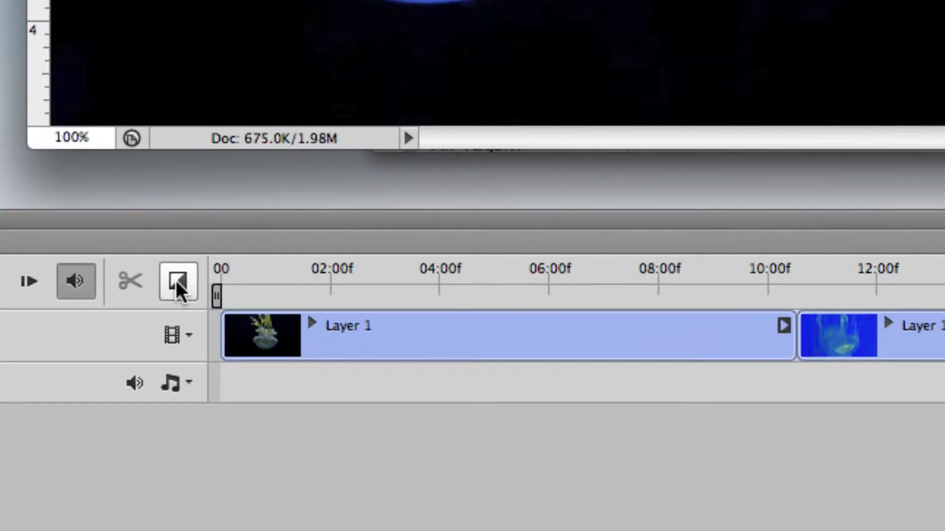
click(177, 280)
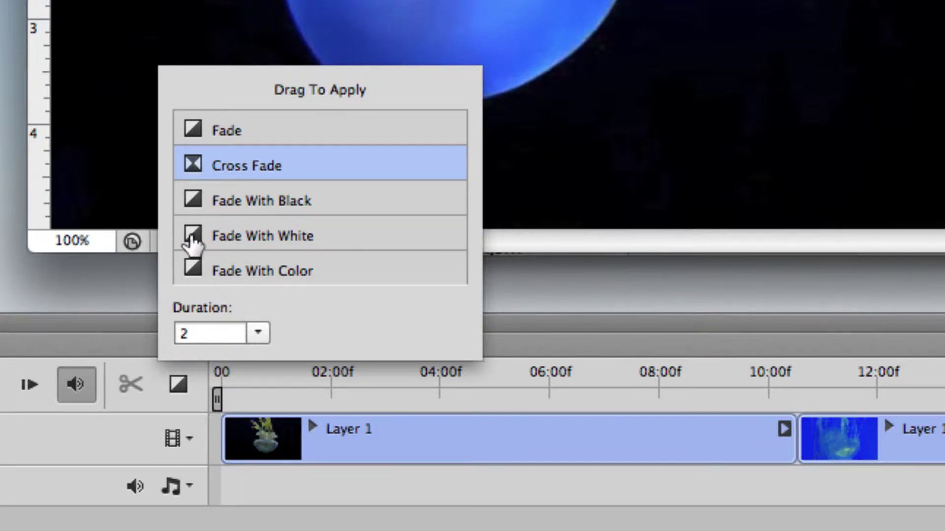
drag(192, 238, 231, 435)
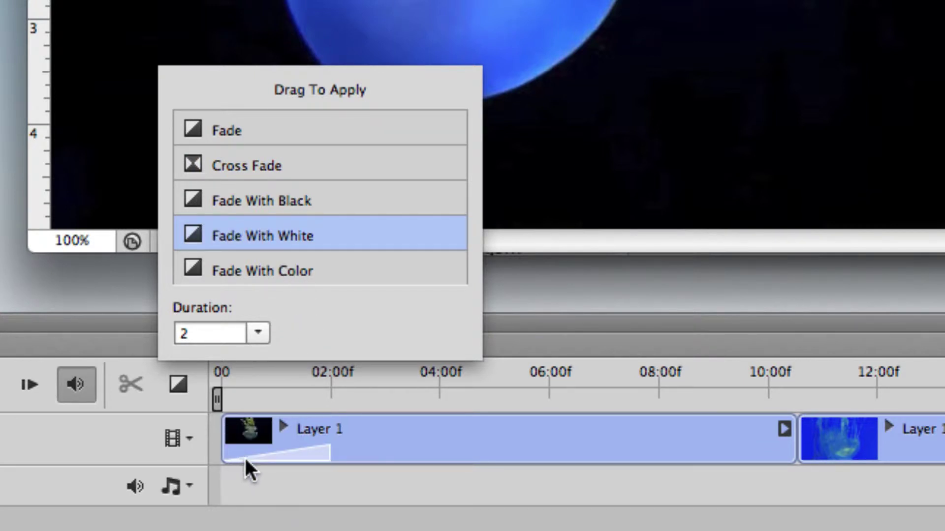
click(519, 361)
- Play the video from its first frame to check the opening white fade
click(460, 374)
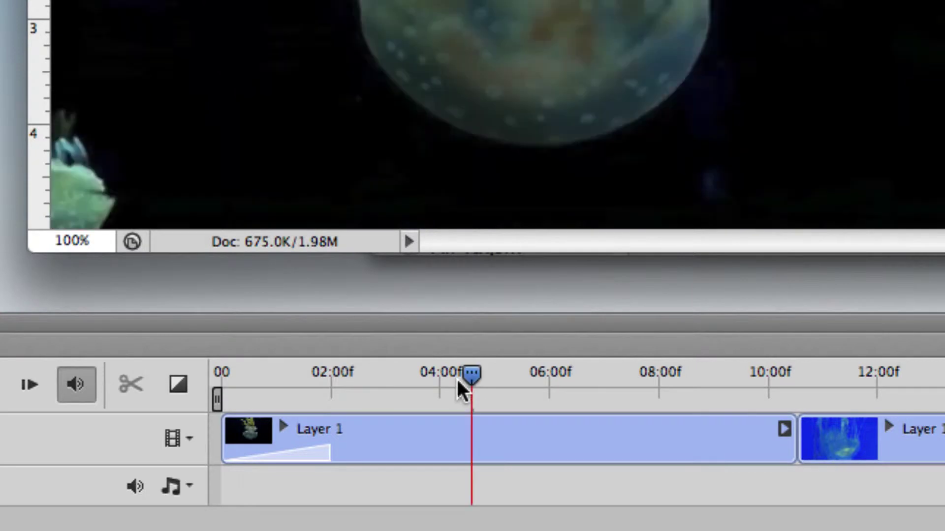
drag(458, 374, 194, 378)
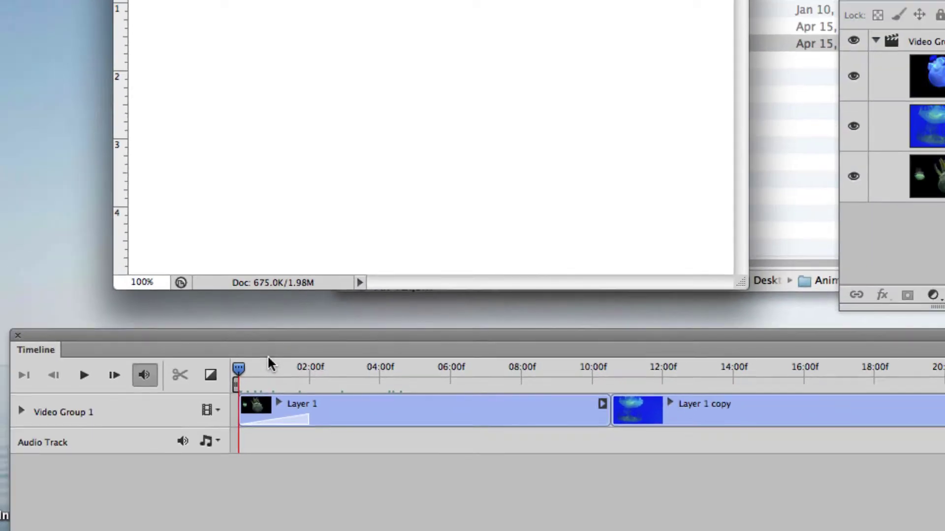
key(space)
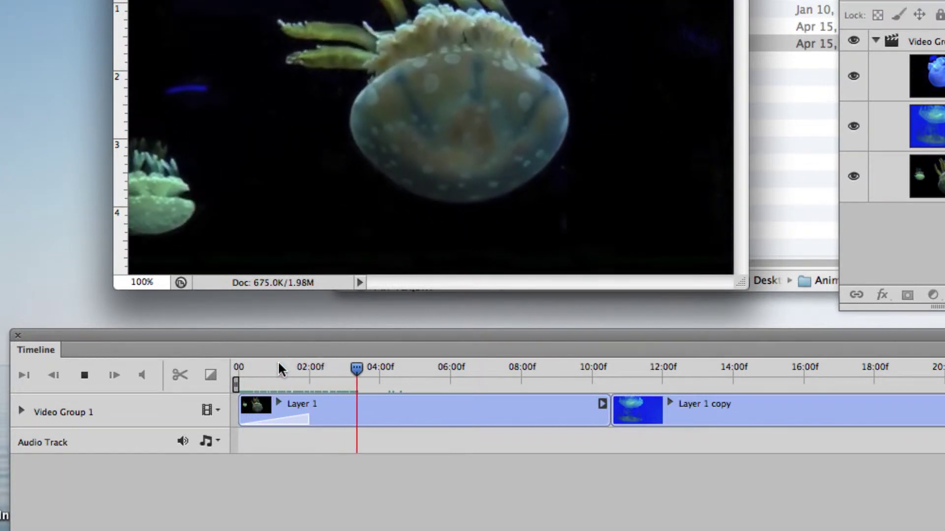
key(space)
- Add a Fade With Black transition to the end of the third clip and lengthen it to about 4 seconds
scroll(278, 361, right, 10)
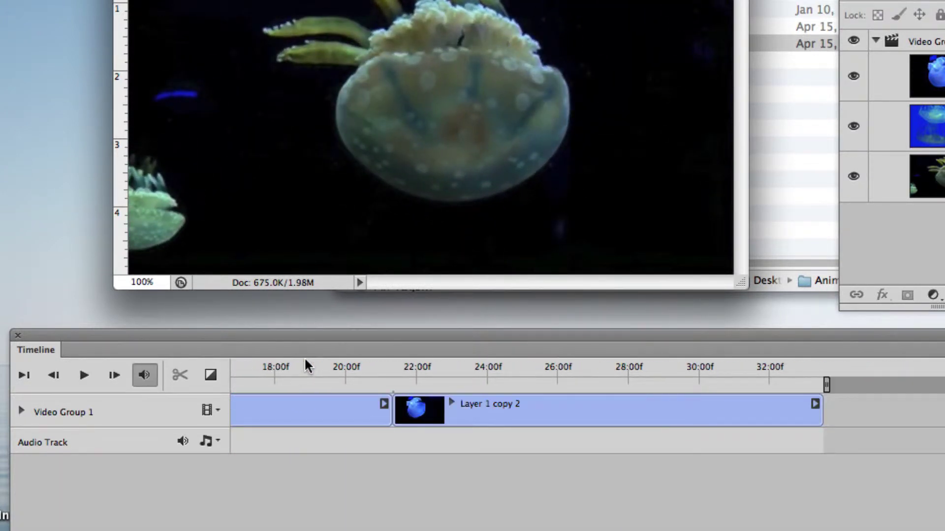
click(211, 375)
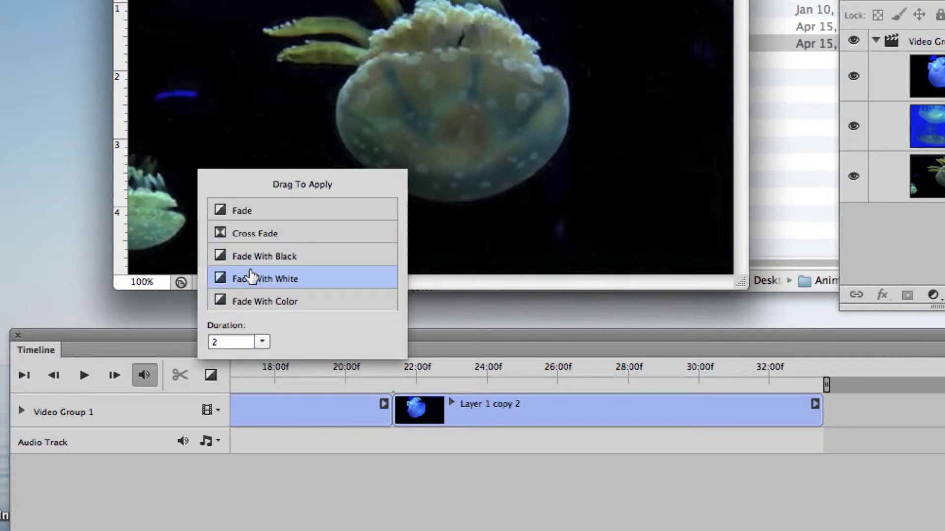
drag(243, 266, 798, 417)
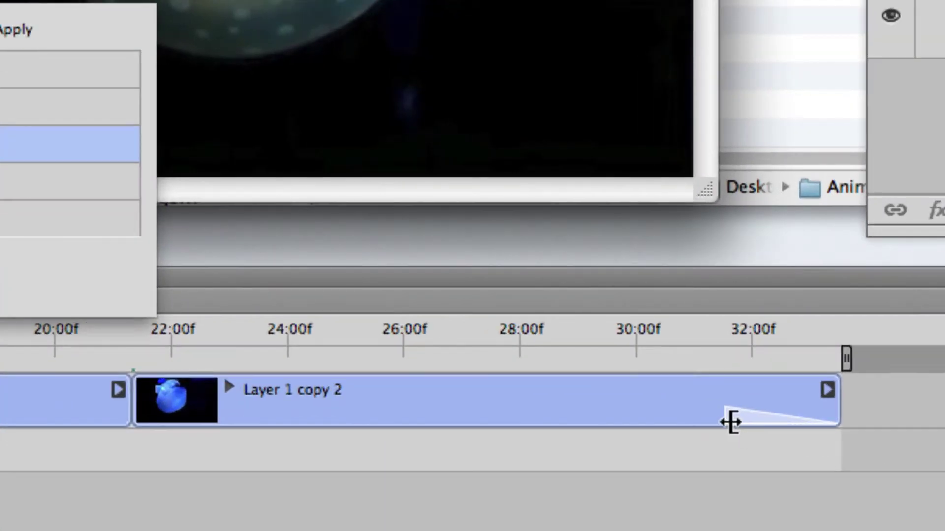
drag(756, 422, 668, 419)
drag(731, 418, 614, 418)
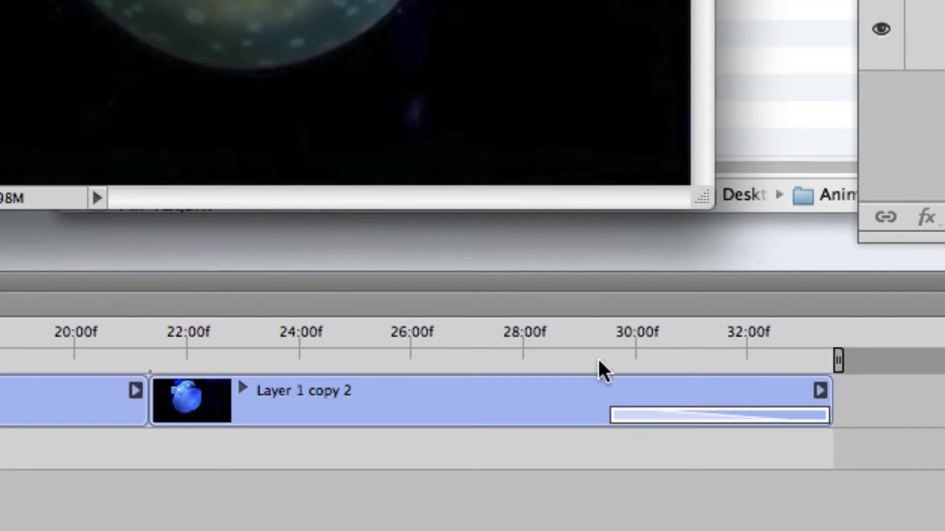
- Play the end of the third clip to check the closing black fade
click(592, 328)
drag(591, 330, 621, 359)
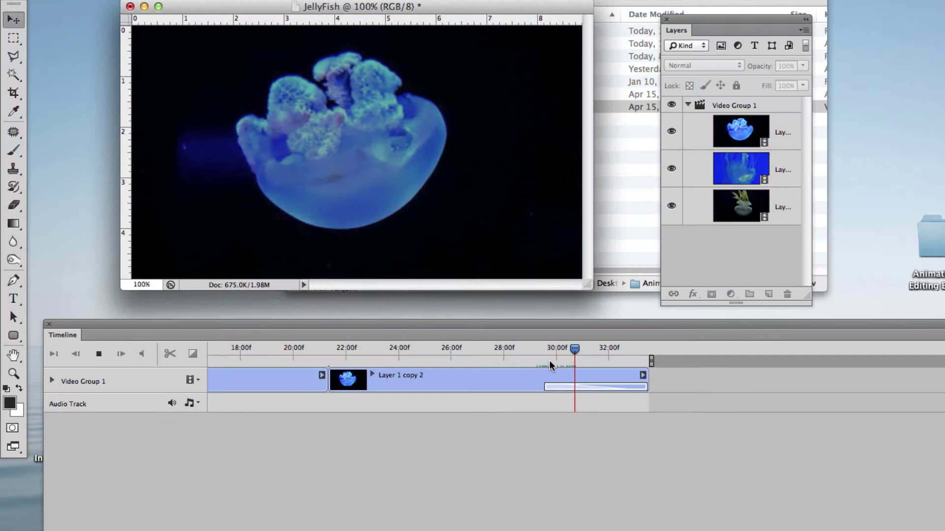
key(space)
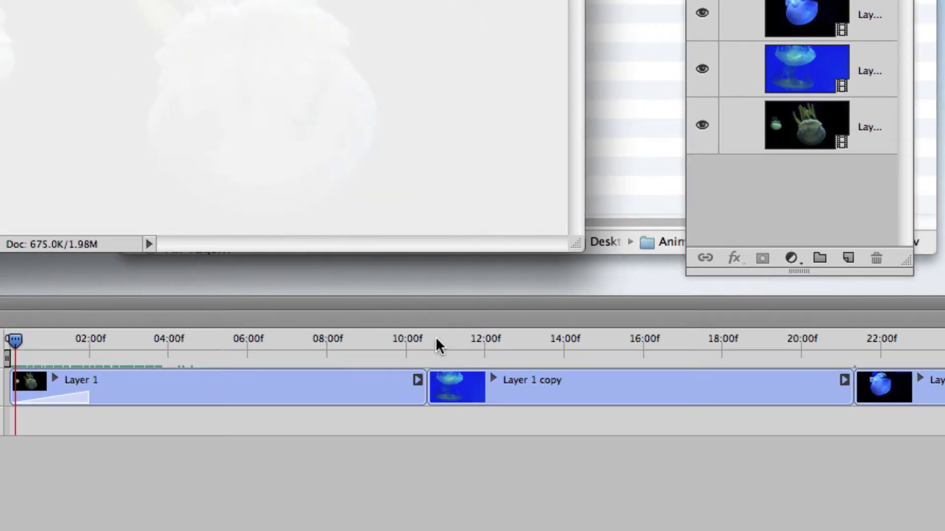
- Play across the cut between the first and second clips and inspect the cut before the third clip
drag(436, 340, 388, 341)
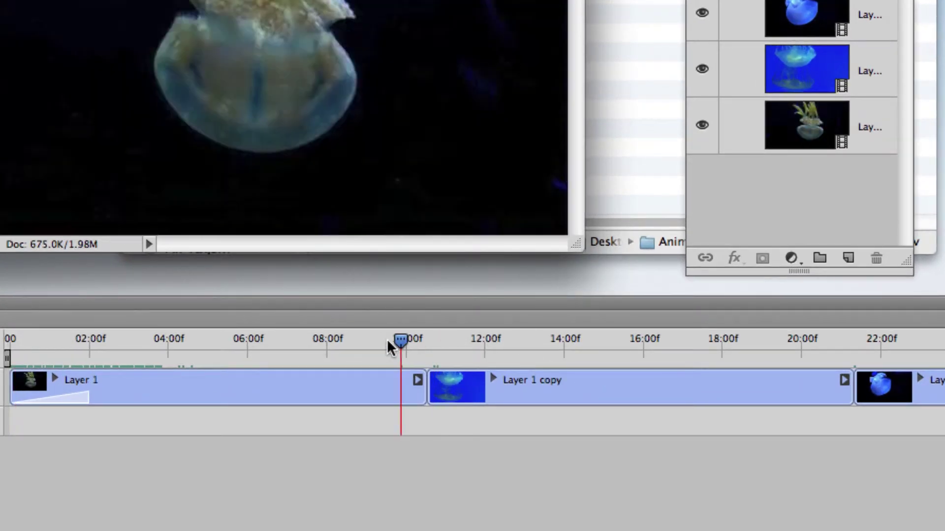
key(space)
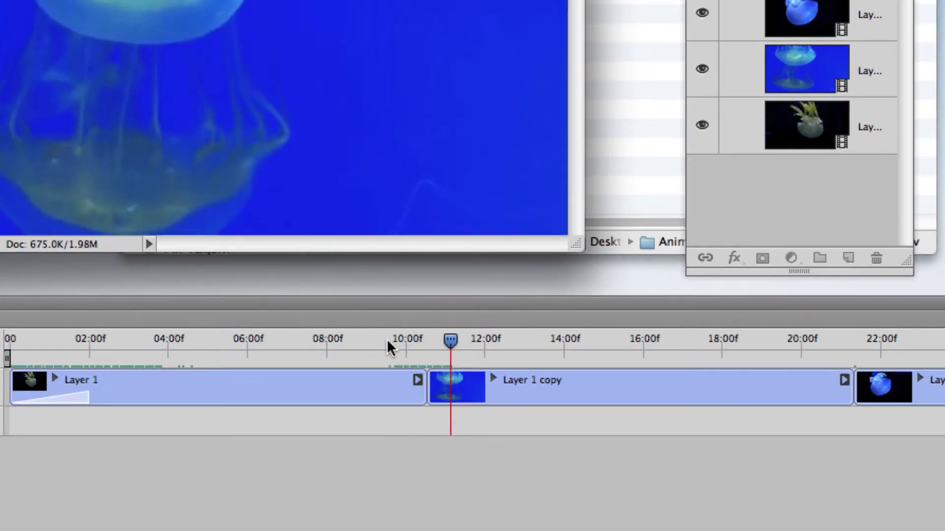
click(838, 338)
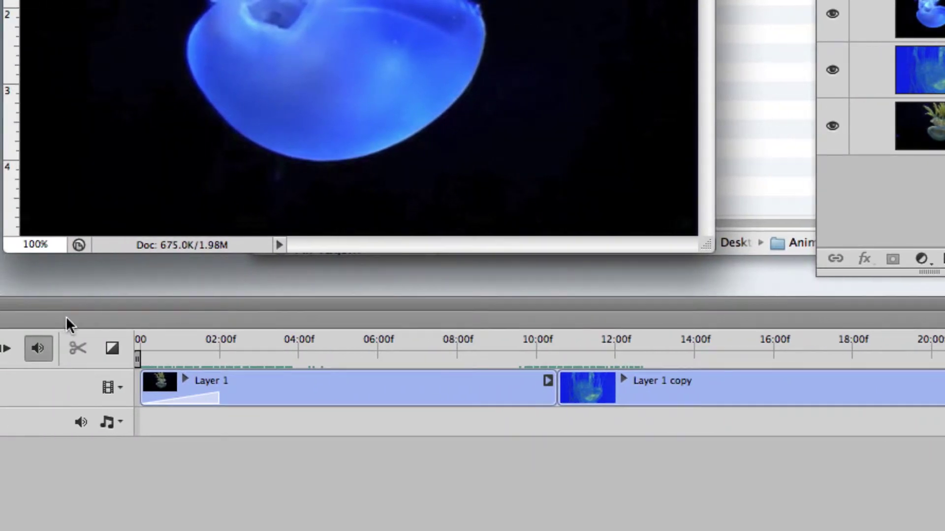
- Add a 2-second Cross Fade transition between the first and second clips
click(112, 347)
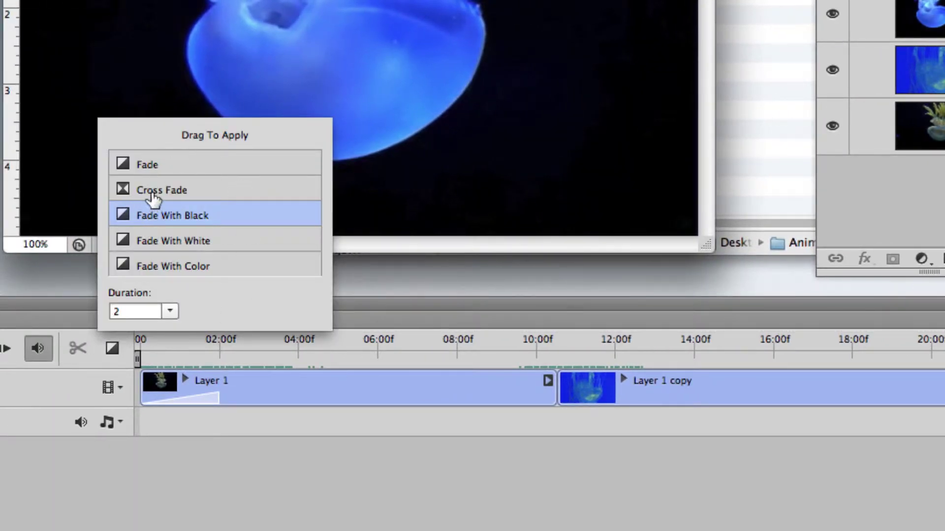
mouse_move(123, 194)
mouse_down()
mouse_move(327, 231)
mouse_move(504, 331)
mouse_move(564, 378)
mouse_move(558, 389)
mouse_up()
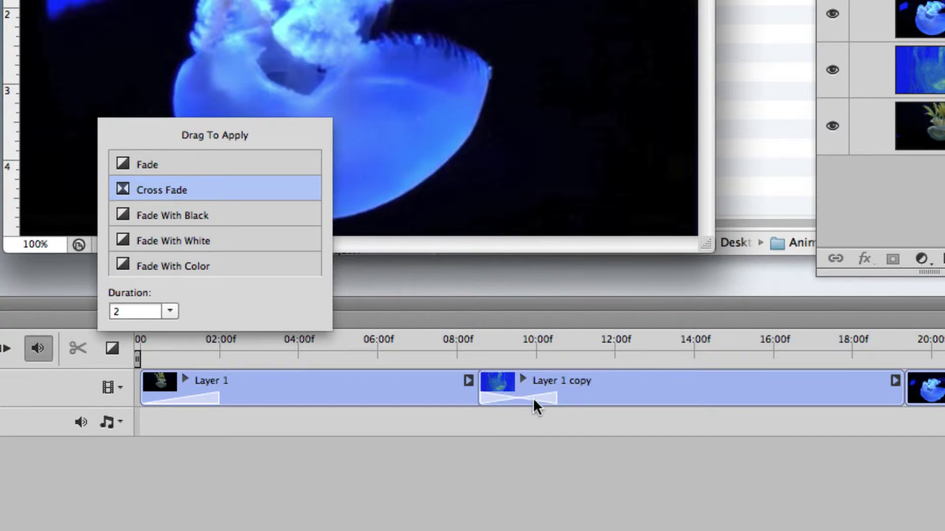
- Add a 2-second Cross Fade transition between the second and third clips
click(541, 399)
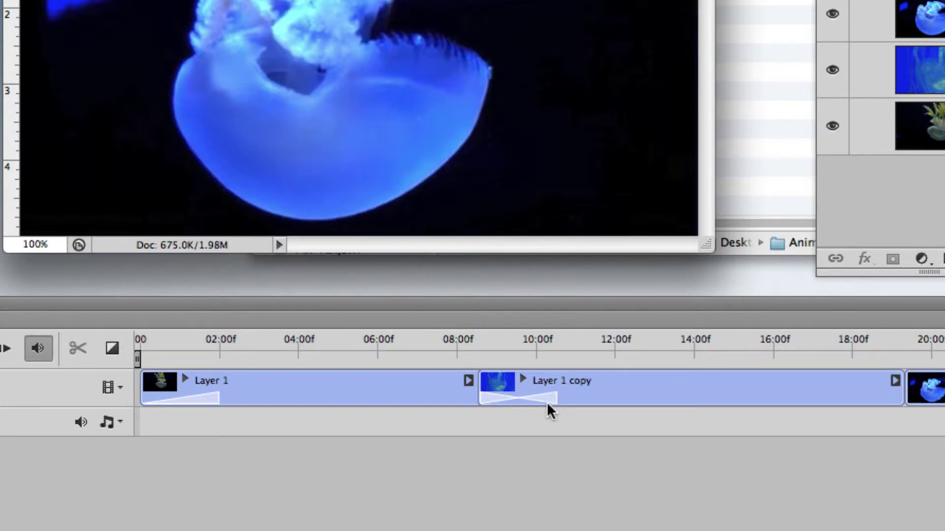
click(117, 347)
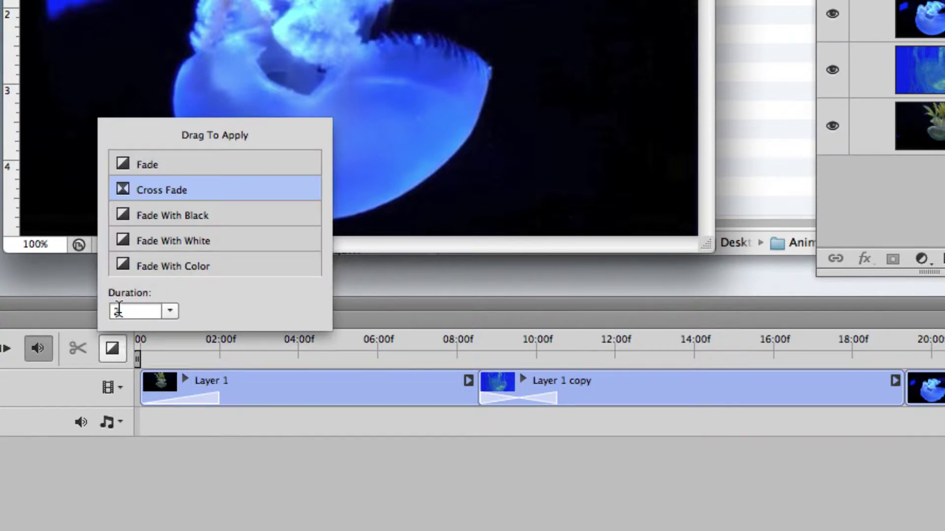
mouse_move(185, 200)
mouse_down()
mouse_move(695, 358)
mouse_move(892, 383)
mouse_up()
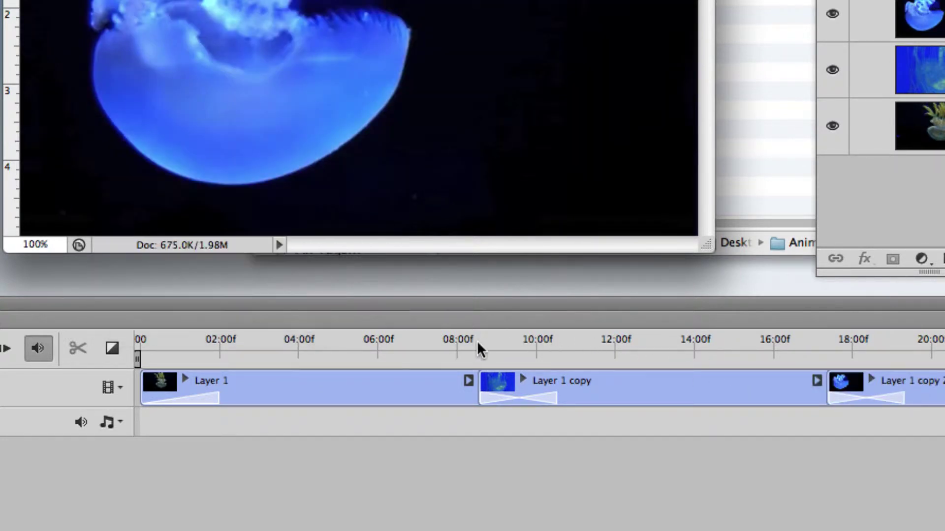
- Play across both cut points to check the cross fades between the three clips
click(447, 337)
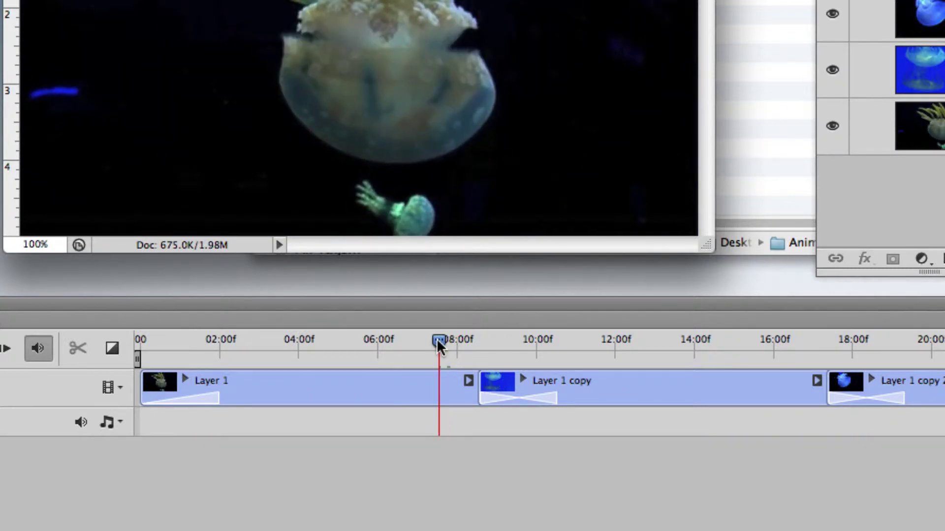
key(space)
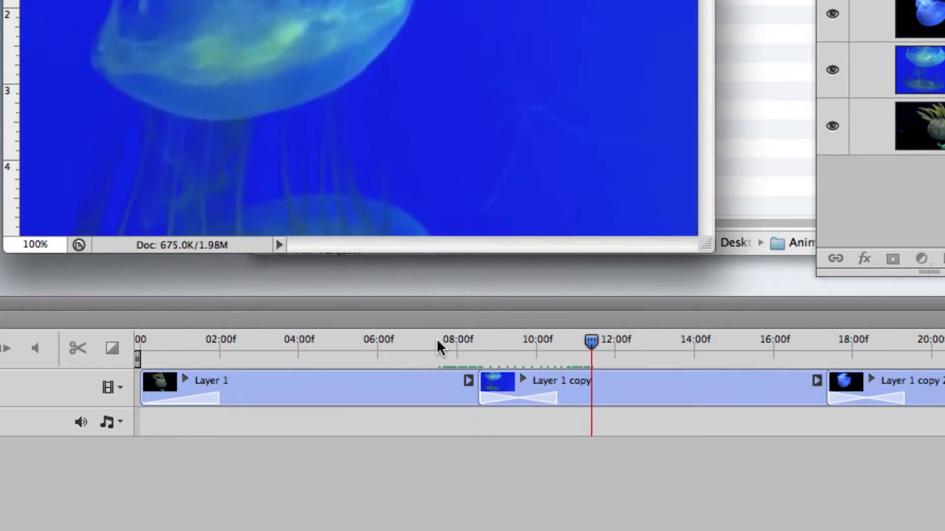
drag(671, 341, 756, 340)
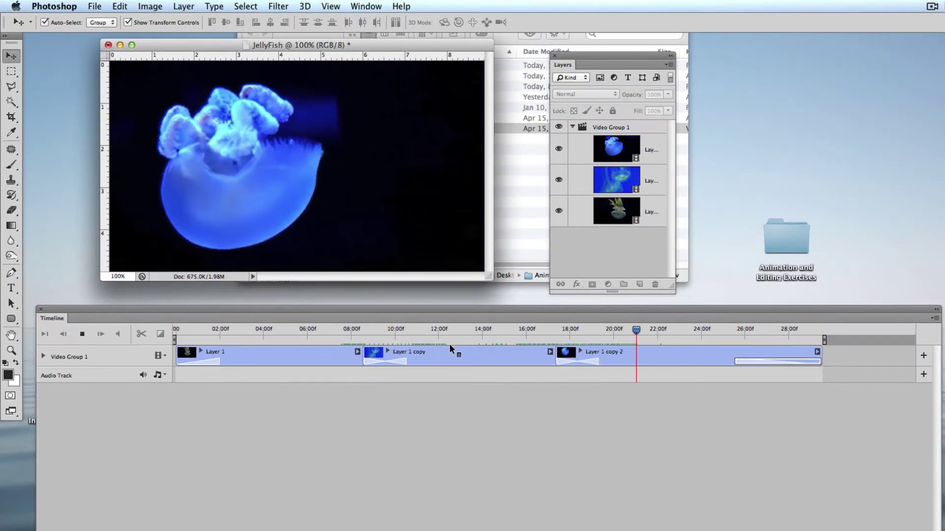
key(space)
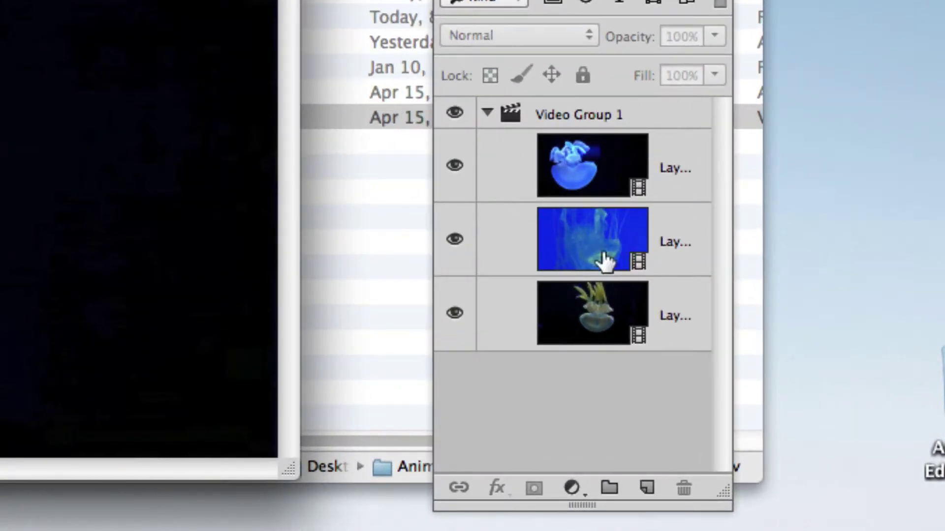
- Collapse and select Video Group 1, activate the Type tool and move the playhead to about 3 seconds
click(488, 114)
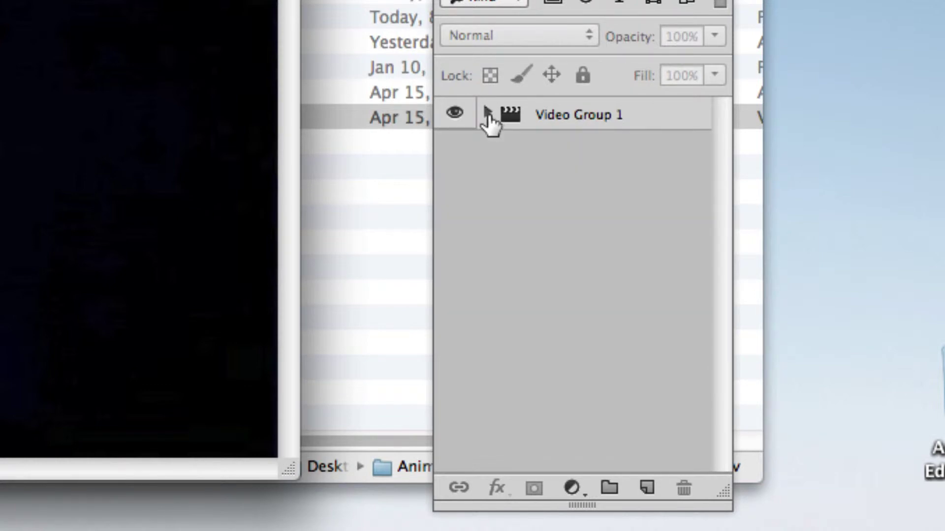
click(611, 114)
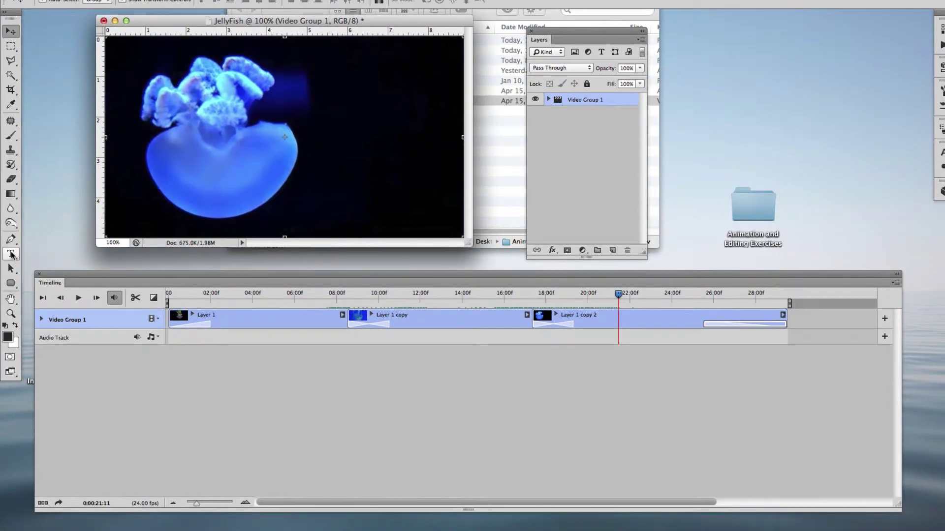
click(12, 255)
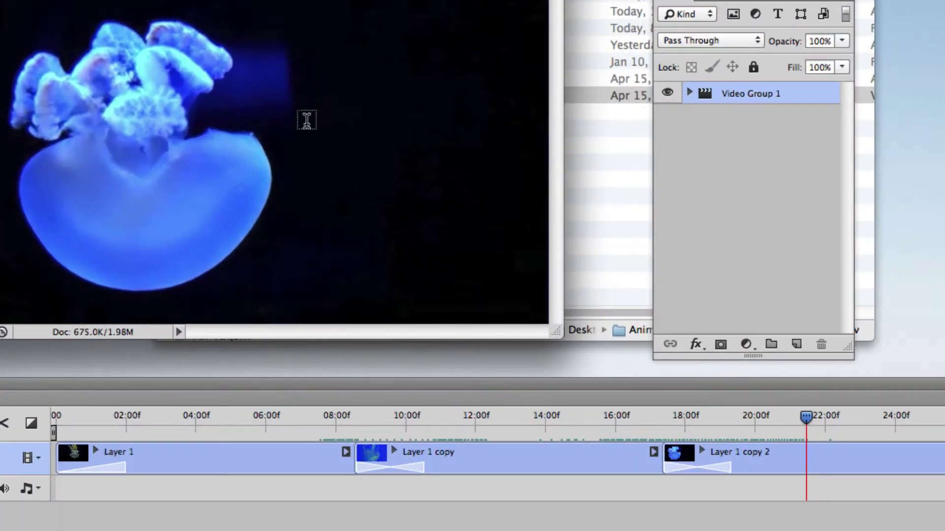
drag(812, 417, 159, 417)
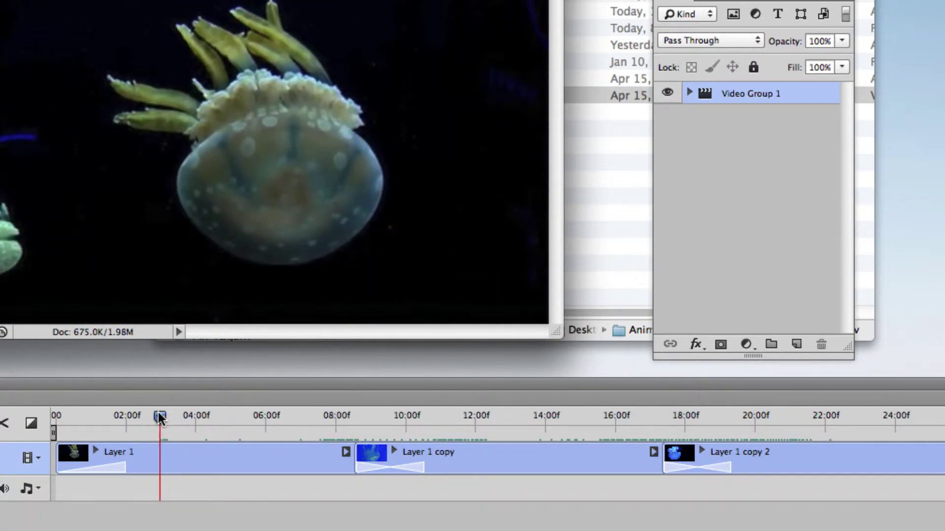
click(691, 94)
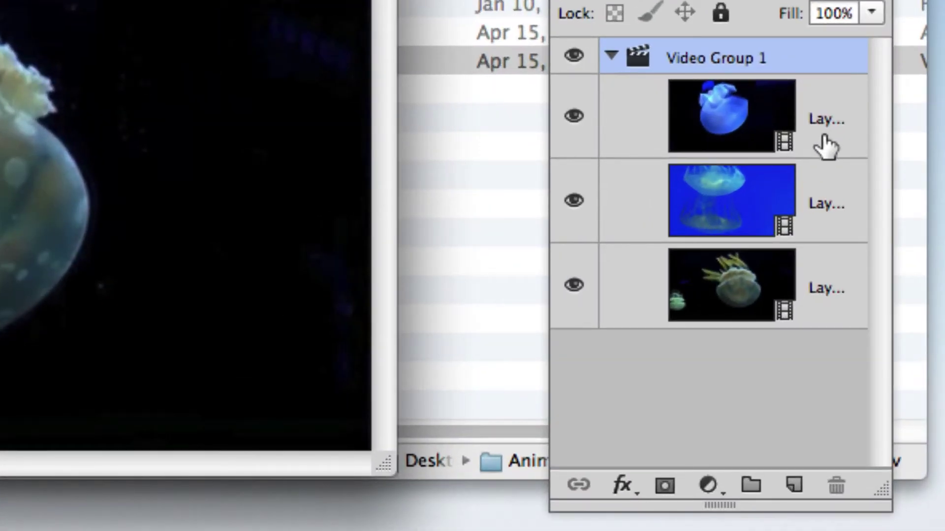
click(813, 142)
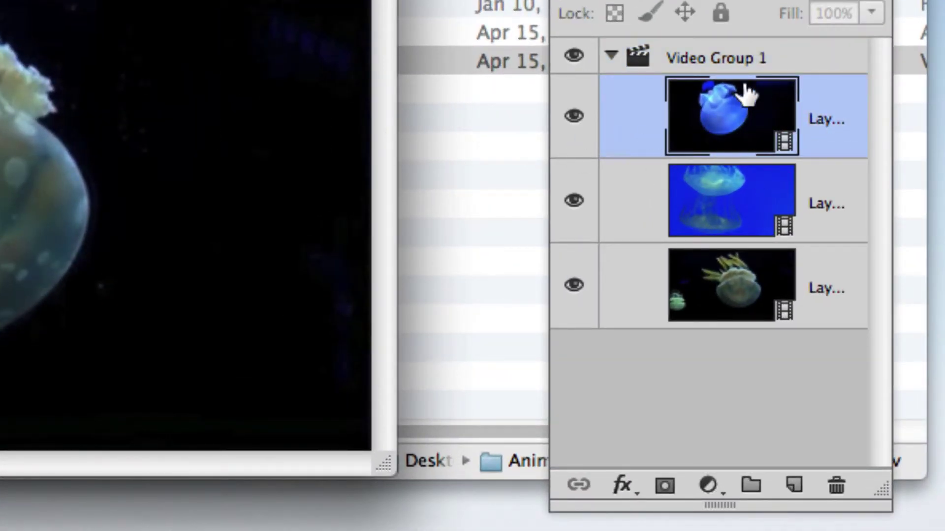
click(611, 58)
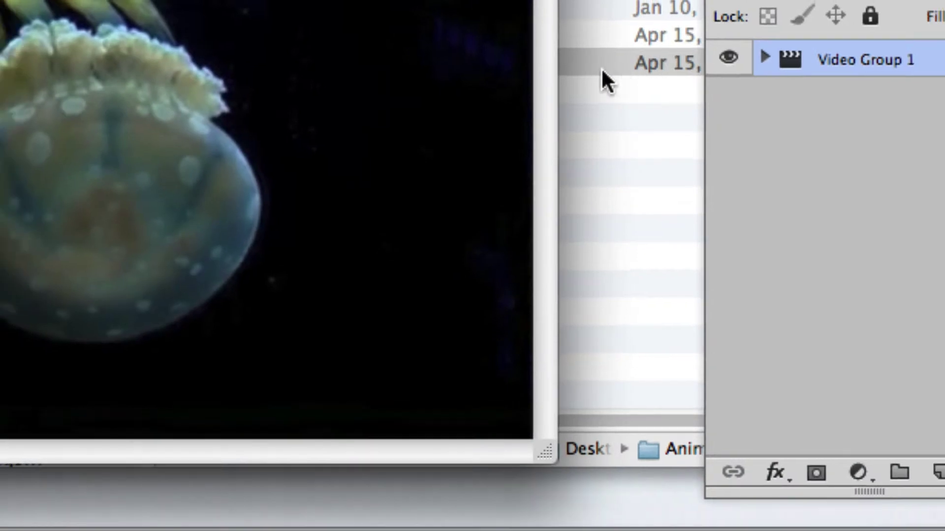
- Add the title text EXOTIC above the video group and shift it left so the whole word fits in the frame
click(330, 47)
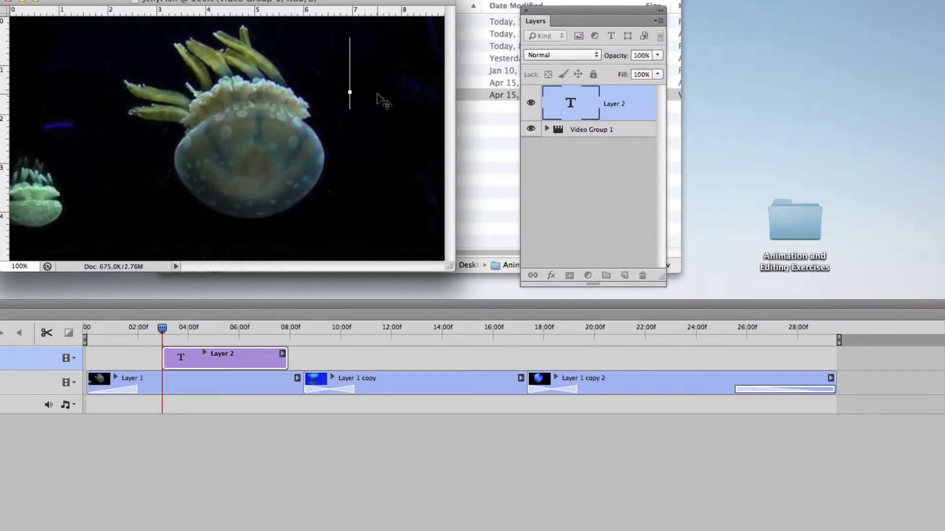
text(Exo)
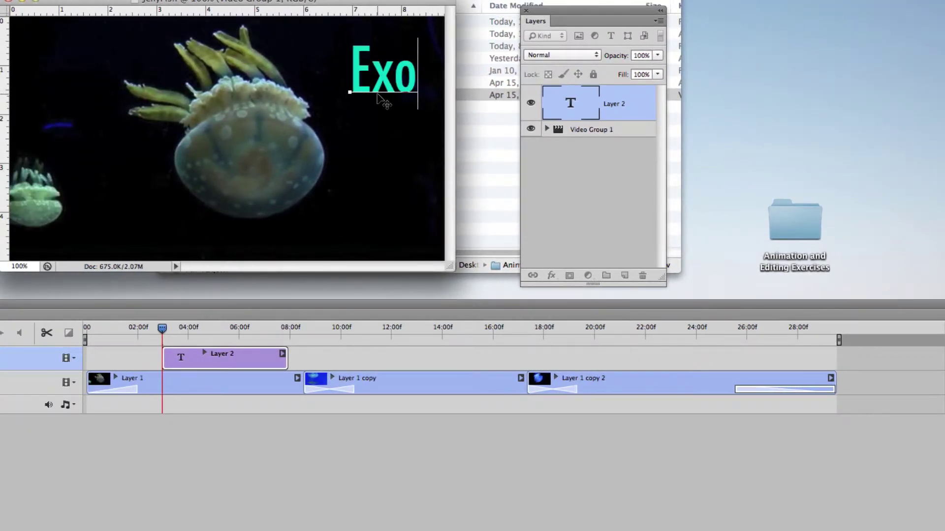
key(BackSpace)
key(BackSpace)
text(XOT)
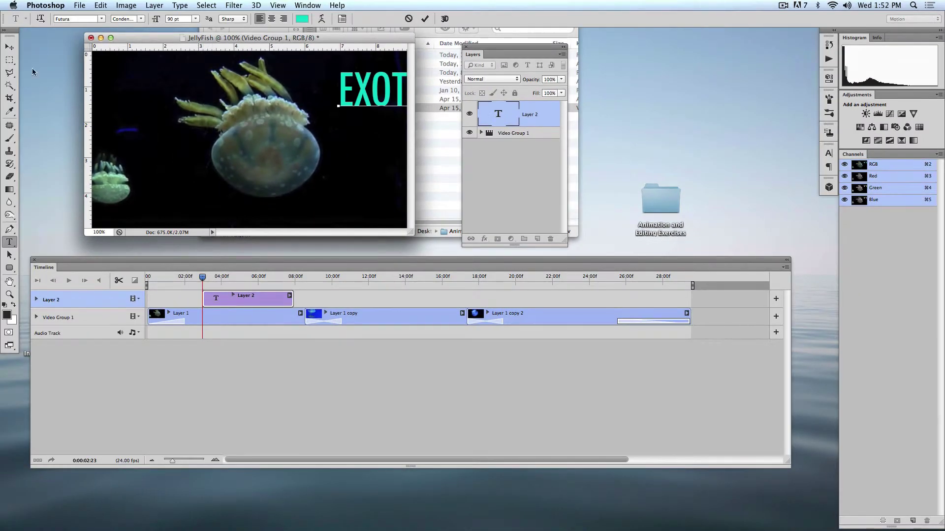
click(10, 47)
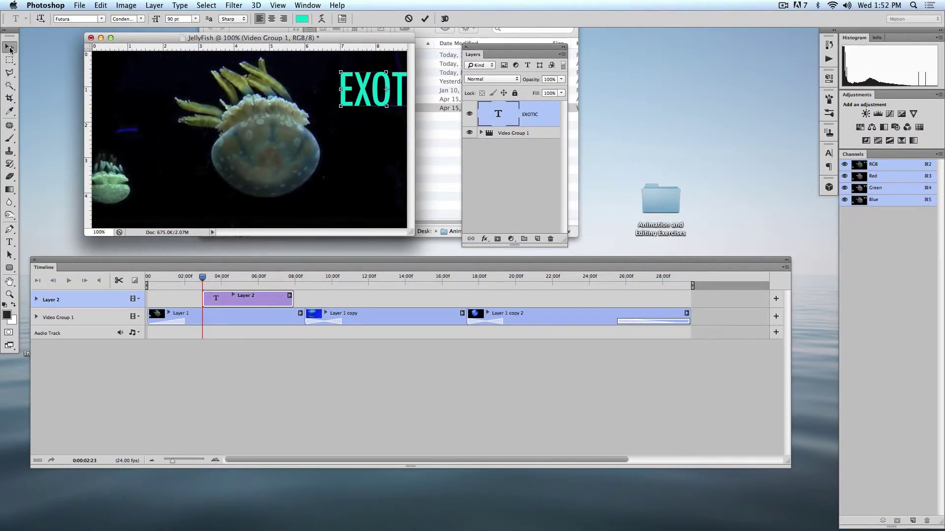
drag(374, 102, 306, 112)
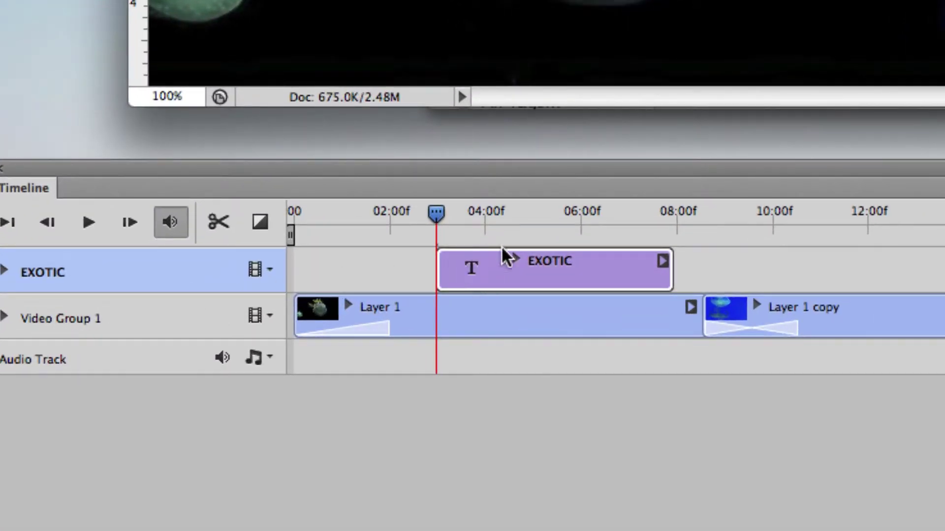
- Shift the EXOTIC clip to start at about 2.6 seconds and play the sequence from near the beginning
drag(461, 281, 482, 285)
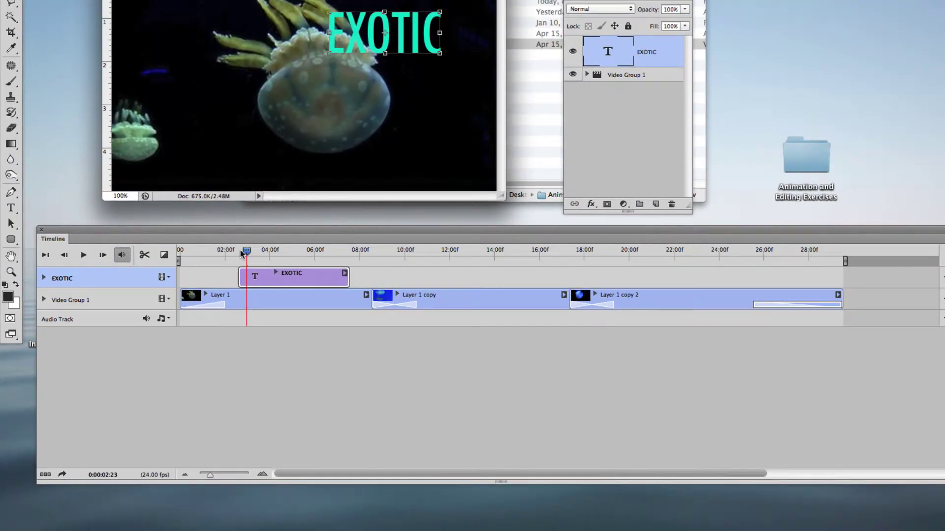
drag(242, 252, 197, 251)
key(space)
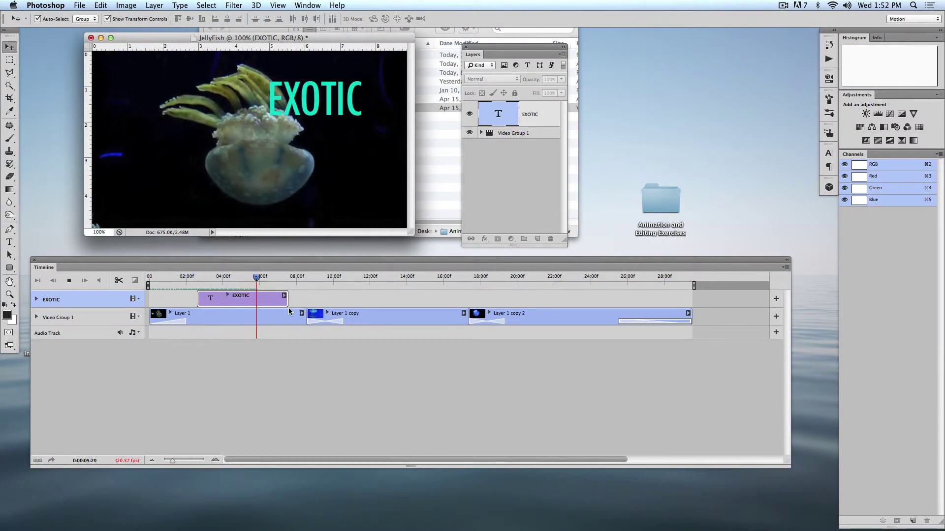
key(space)
- Trim the end of the EXOTIC clip to about 5.5 seconds and play across it to check its timing
drag(287, 303, 249, 301)
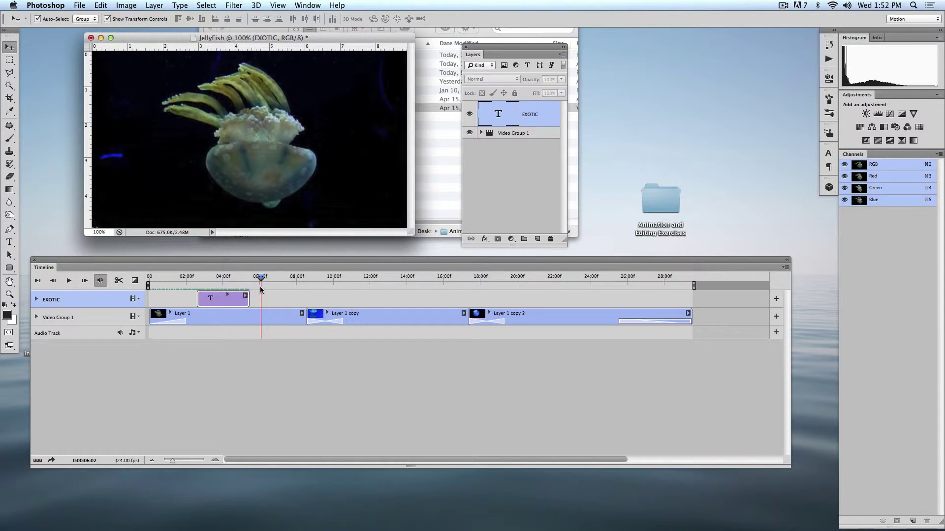
click(239, 278)
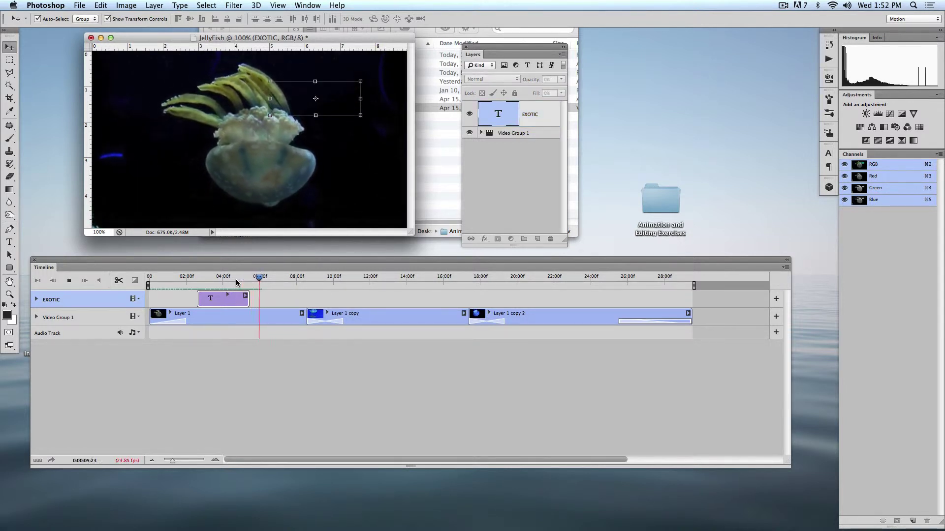
key(space)
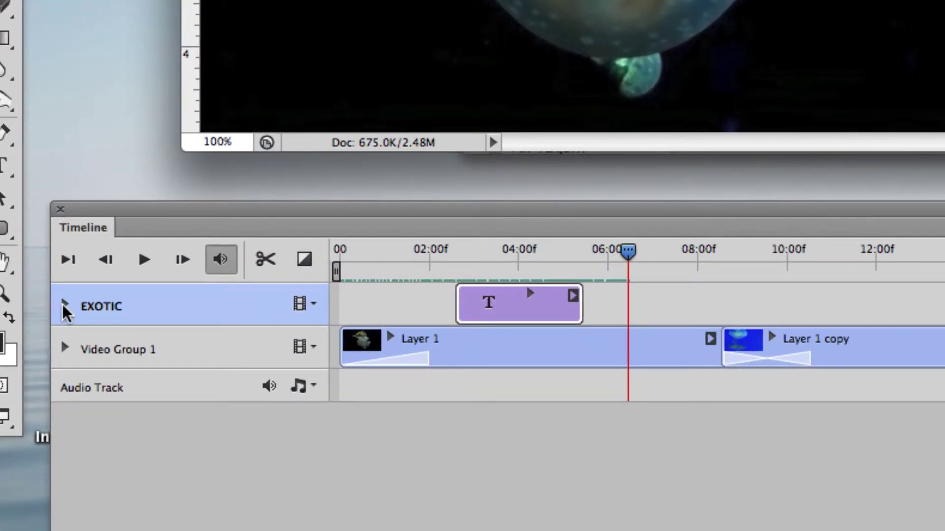
- Enable opacity keyframes for the EXOTIC title at the start of its clip and set its opacity there to 0%
click(36, 300)
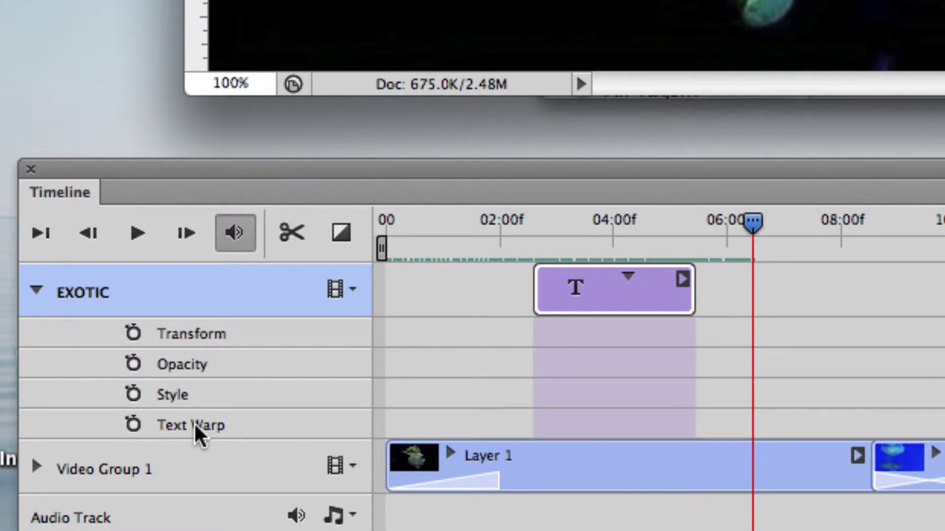
drag(747, 239, 536, 239)
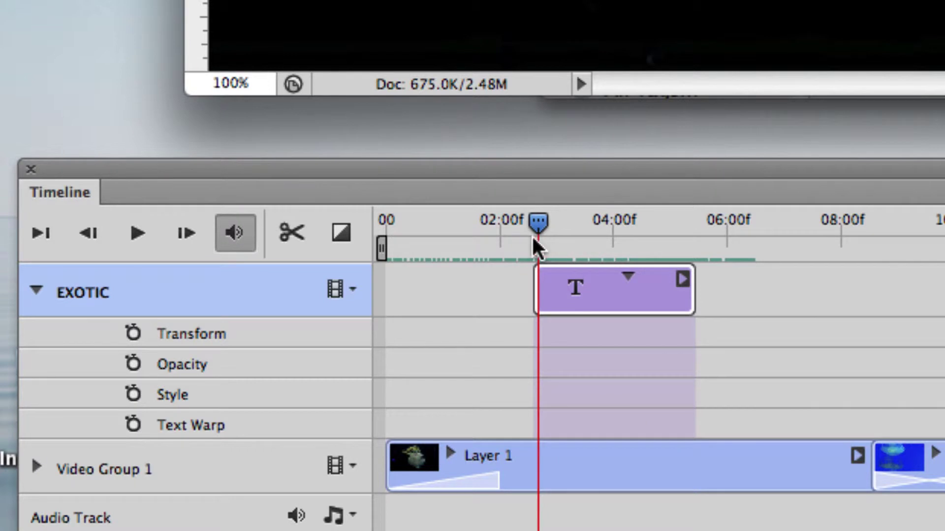
click(133, 363)
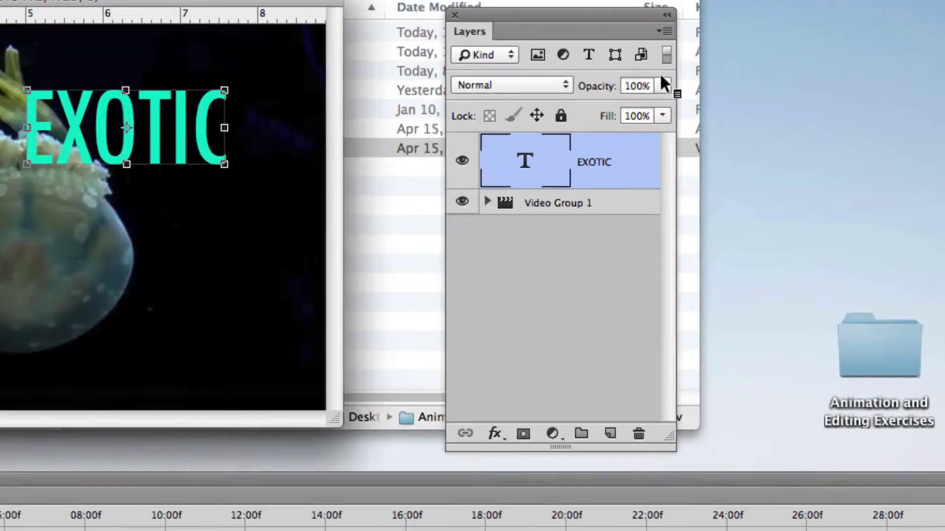
click(662, 82)
drag(664, 94, 644, 94)
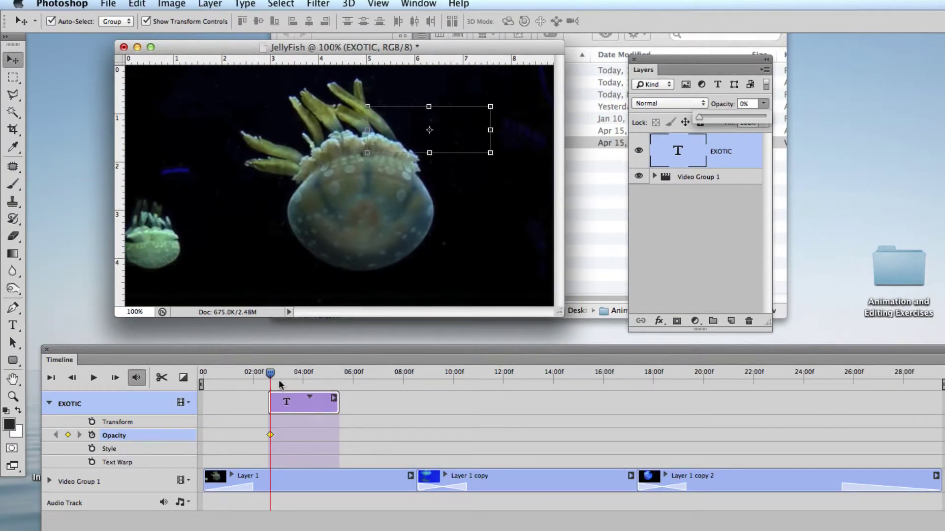
- Add a 100% opacity keyframe to the EXOTIC title at about 4 seconds
drag(271, 373, 308, 377)
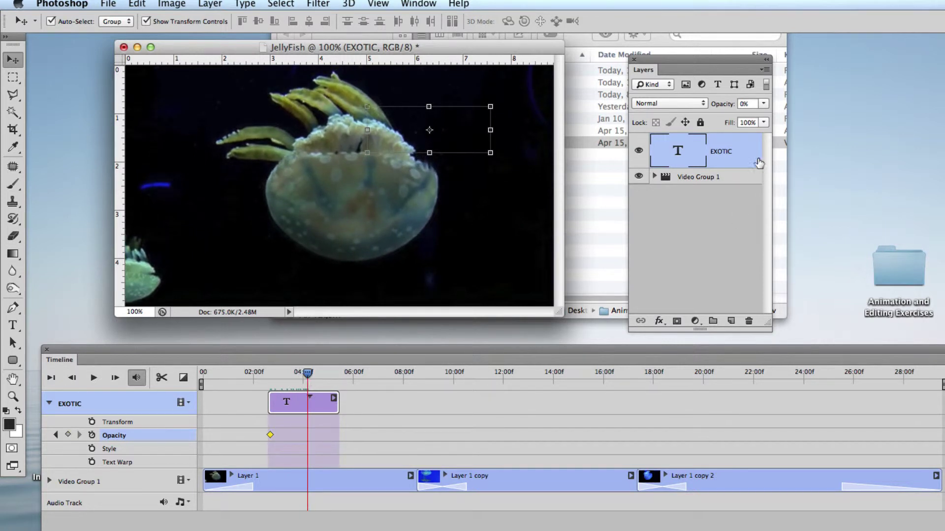
click(763, 105)
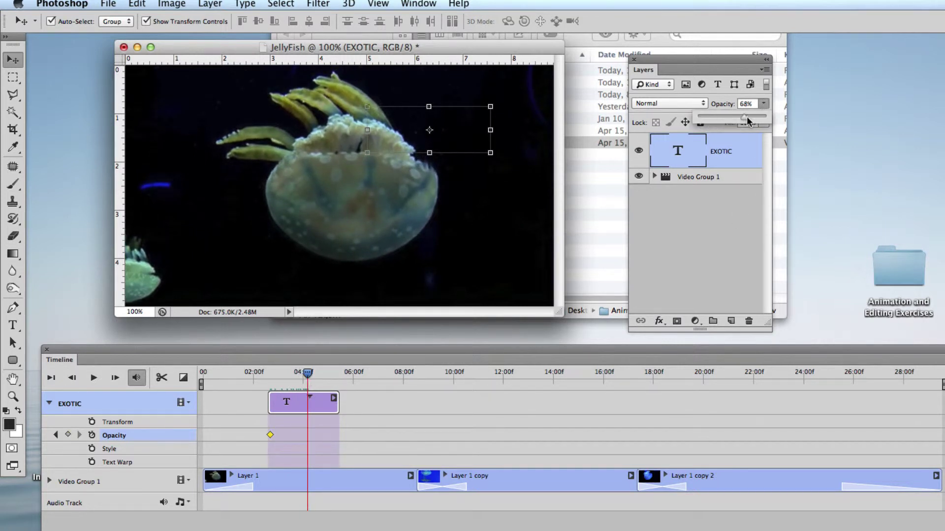
drag(746, 121, 777, 120)
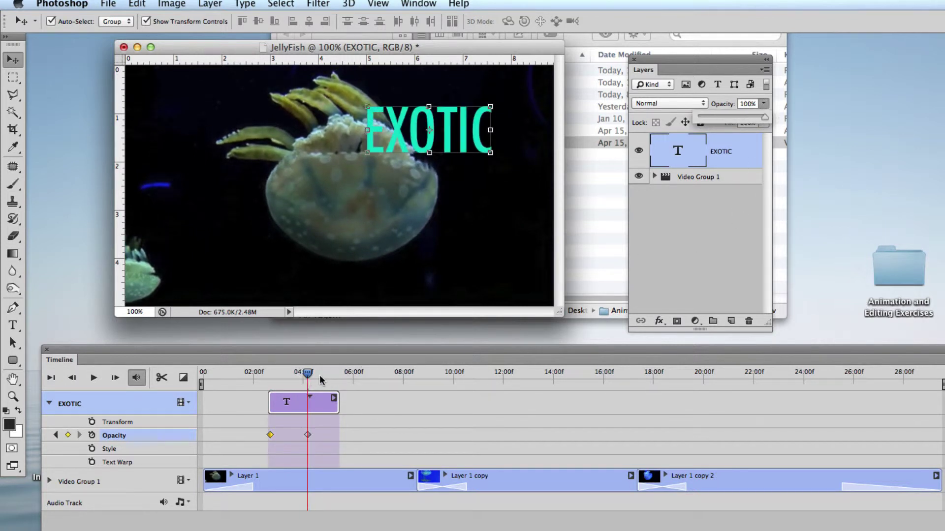
- Add a 0% opacity keyframe at the end of the EXOTIC clip and play the title's fade in and out
drag(320, 375, 337, 379)
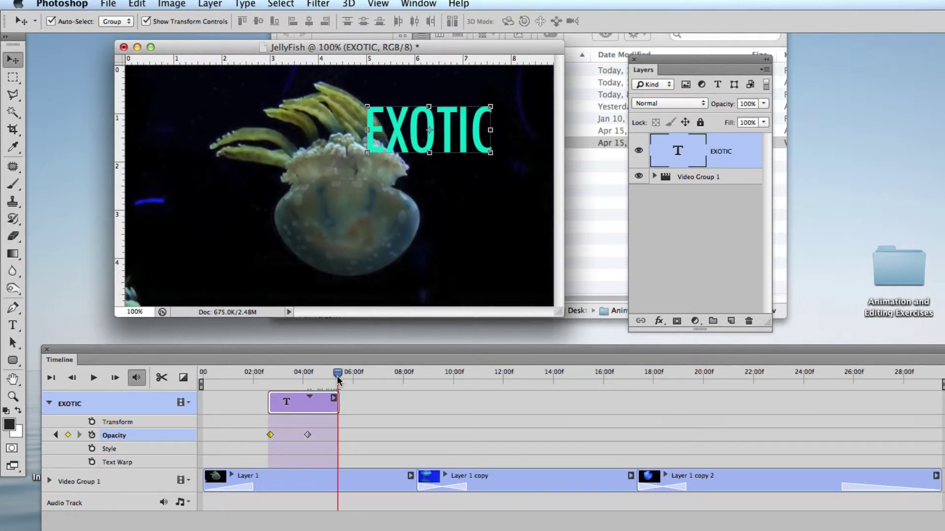
click(763, 104)
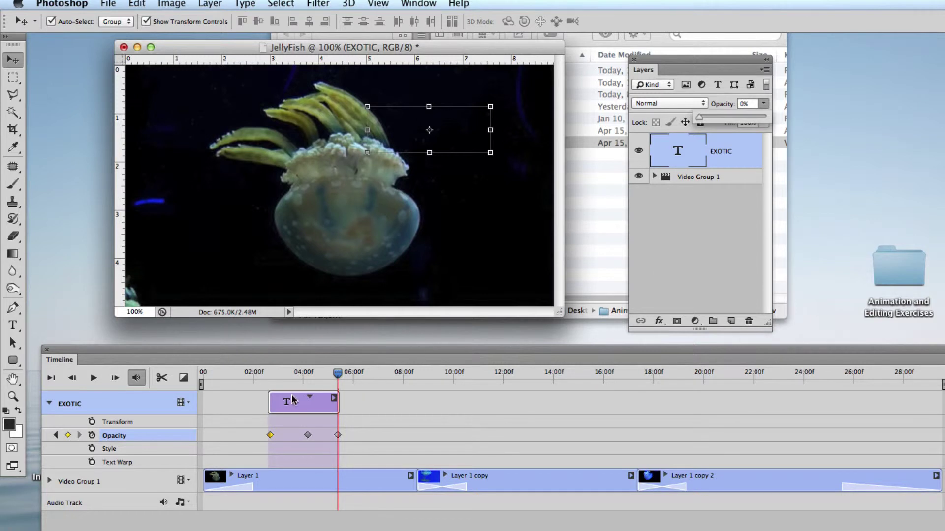
drag(335, 377, 243, 377)
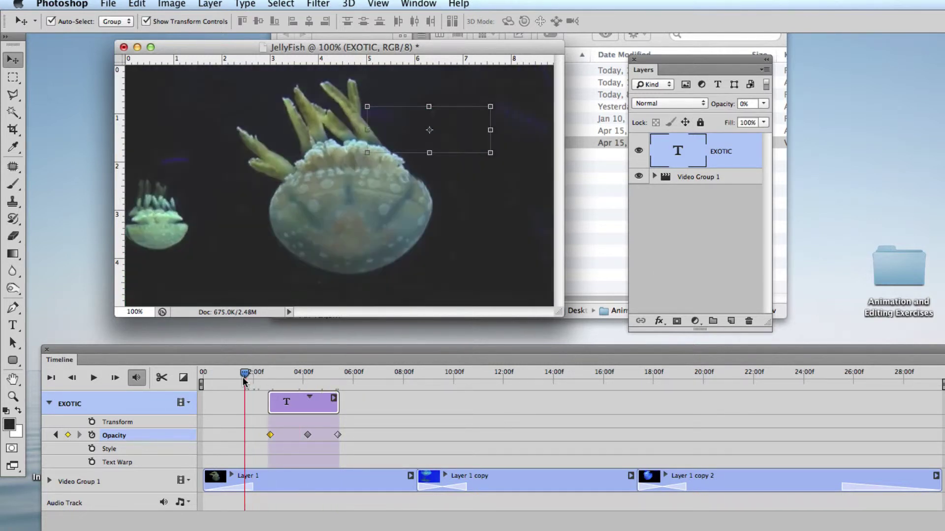
key(space)
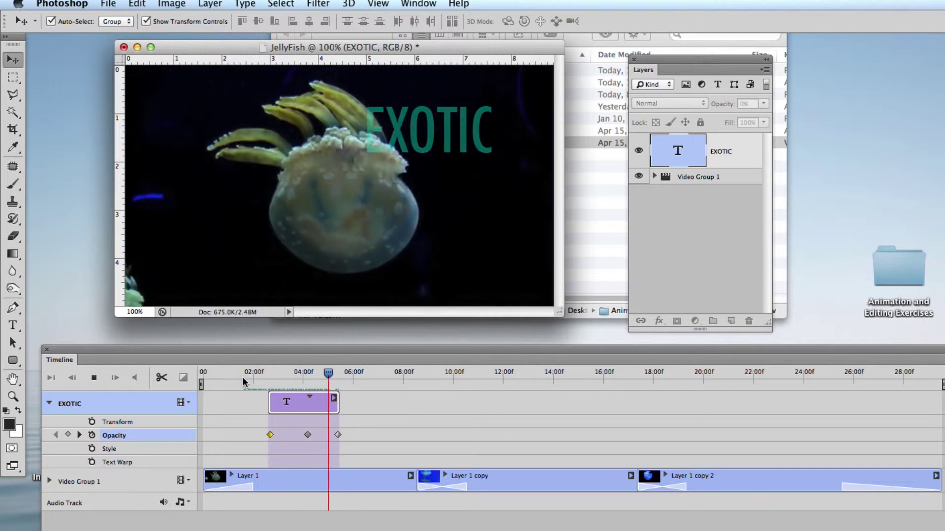
- Stop playback and enable Transform keyframes for the EXOTIC title at the start of its clip
key(space)
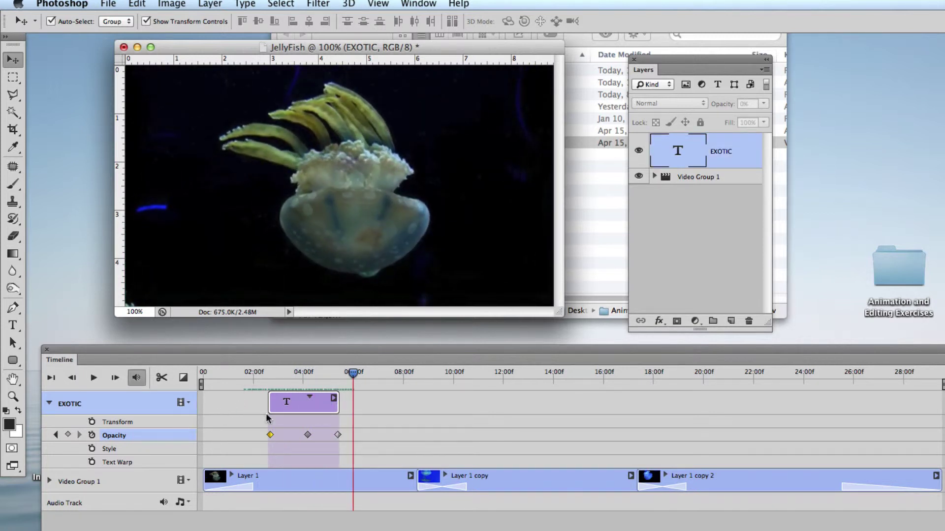
drag(352, 374, 267, 375)
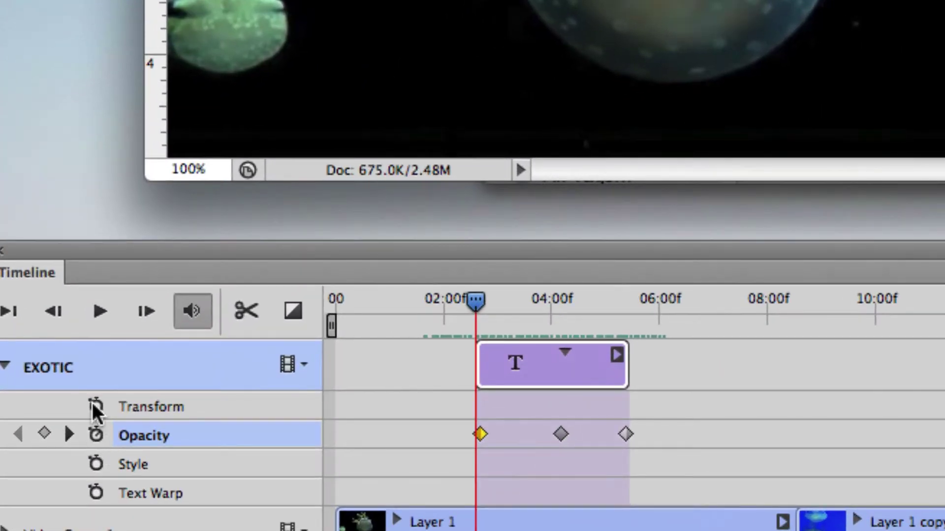
click(92, 422)
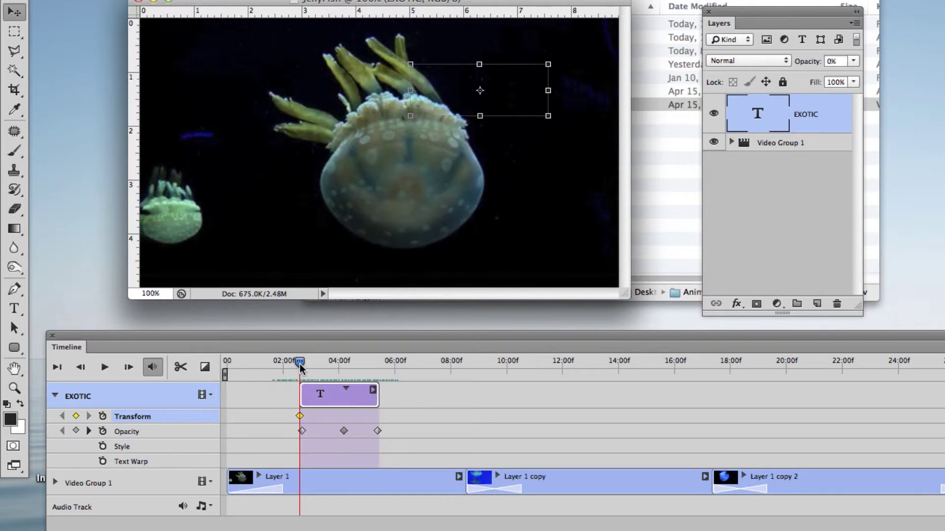
- Move the EXOTIC title to the lower-left area of the frame at the end of its clip and play its motion
drag(299, 366, 378, 364)
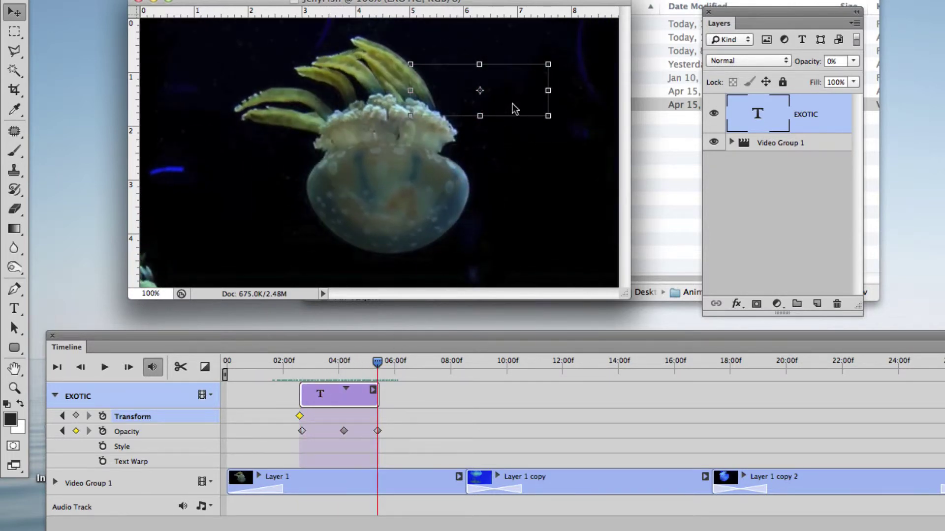
drag(514, 108, 323, 201)
drag(261, 243, 258, 245)
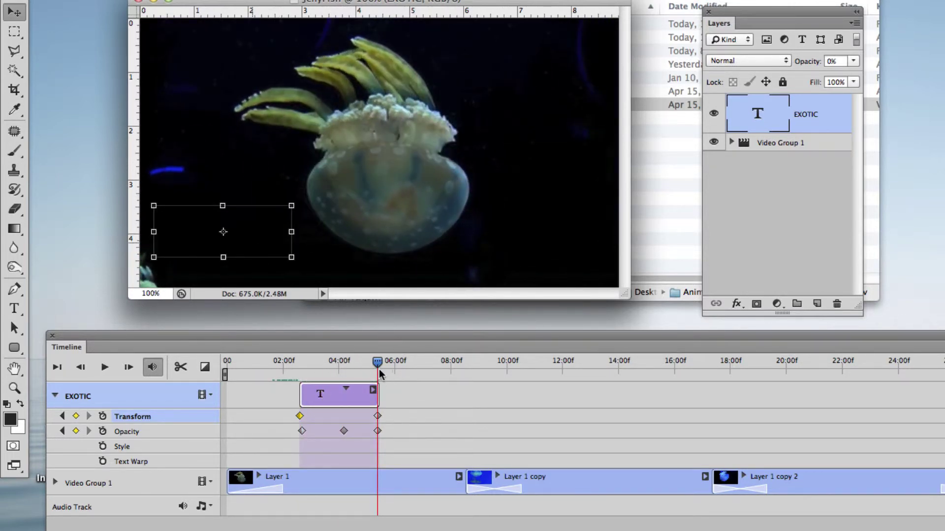
drag(379, 375, 265, 368)
key(space)
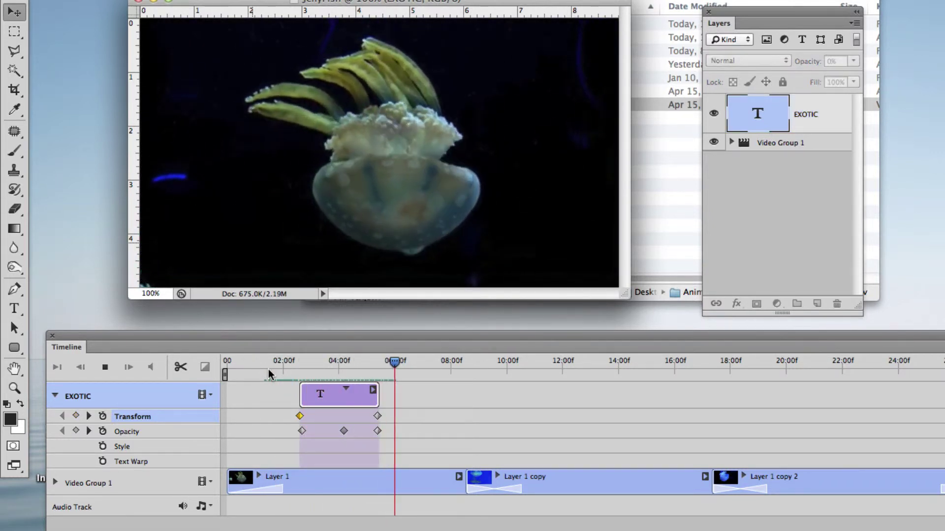
key(space)
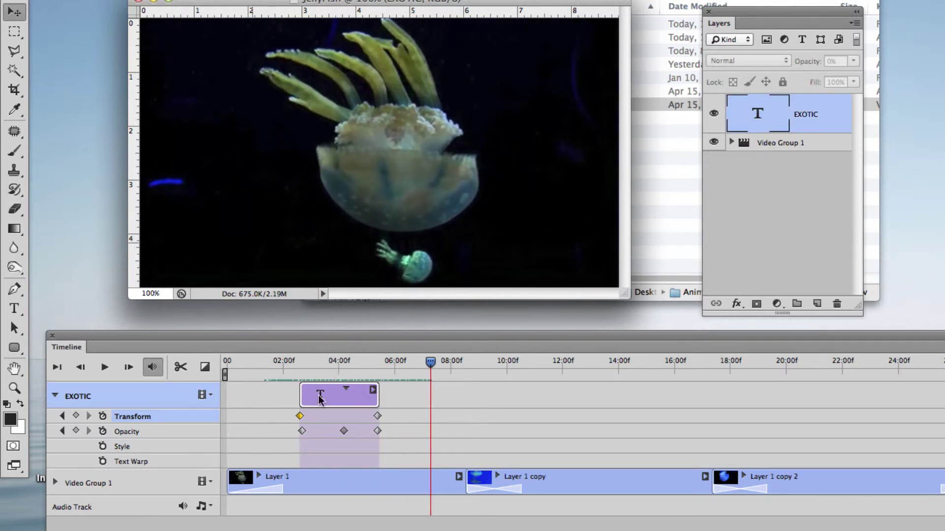
- Shrink the EXOTIC title to about a quarter of its width at the last Transform keyframe and play the animation
drag(431, 361, 376, 362)
click(377, 417)
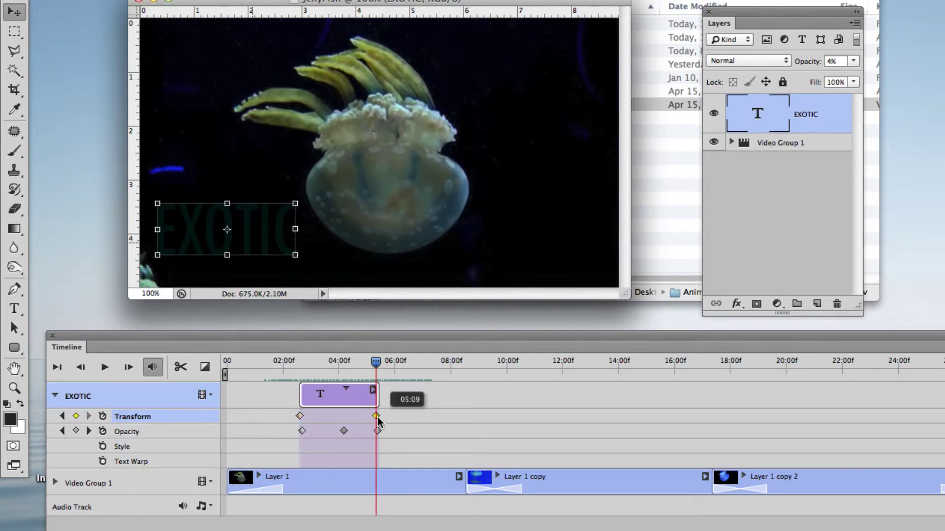
drag(291, 206, 230, 246)
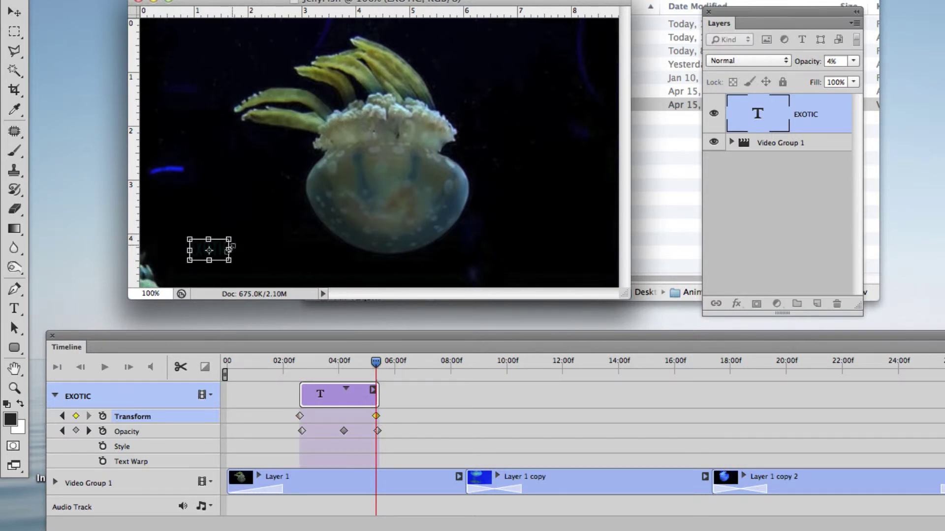
key(Return)
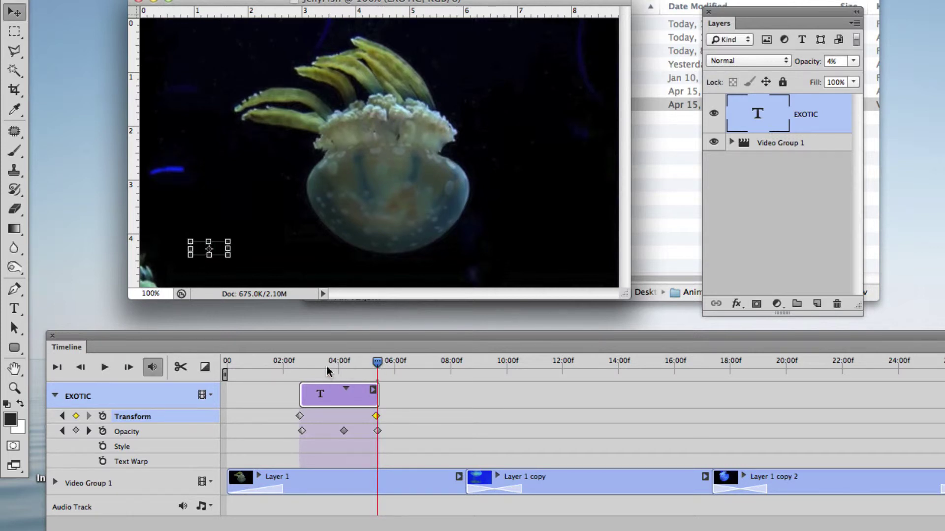
click(296, 364)
click(280, 368)
key(space)
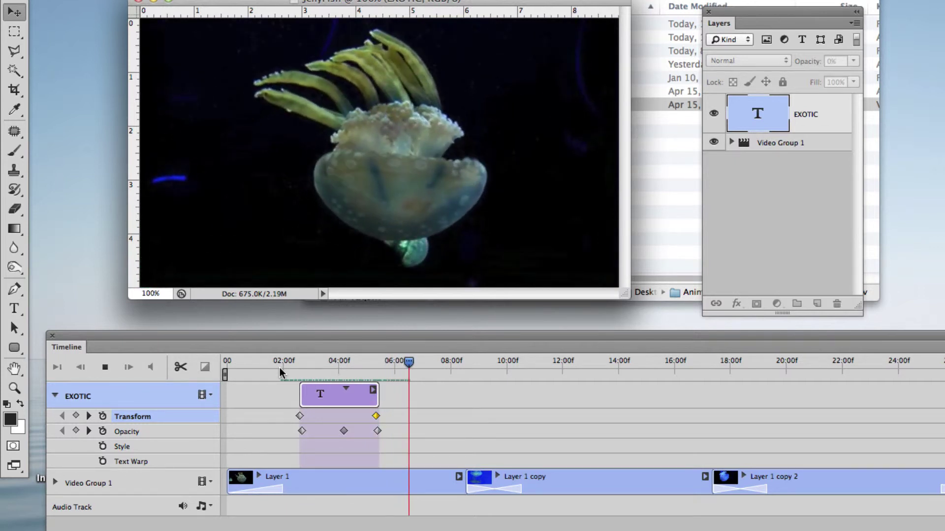
key(space)
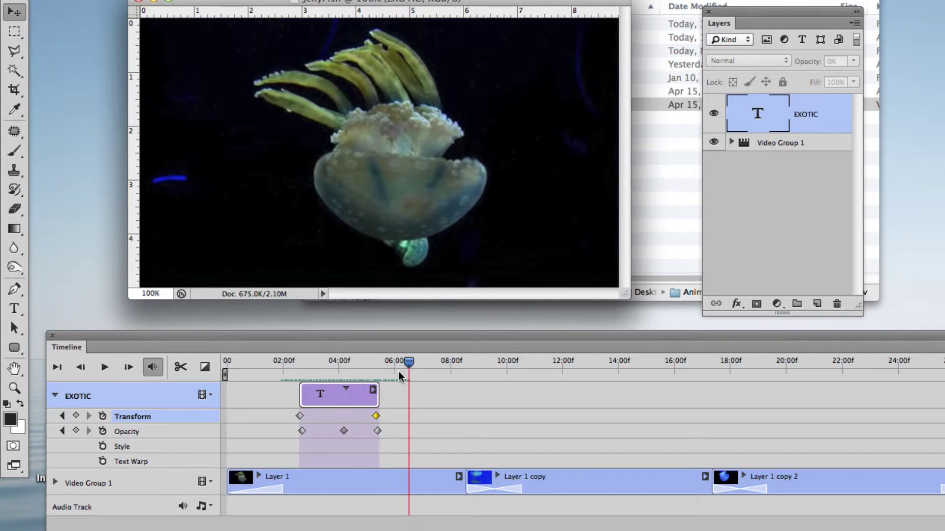
- Set the EXOTIC title's blending mode to Screen and shift the title further onto the jellyfish at about 4 seconds
drag(408, 363, 337, 363)
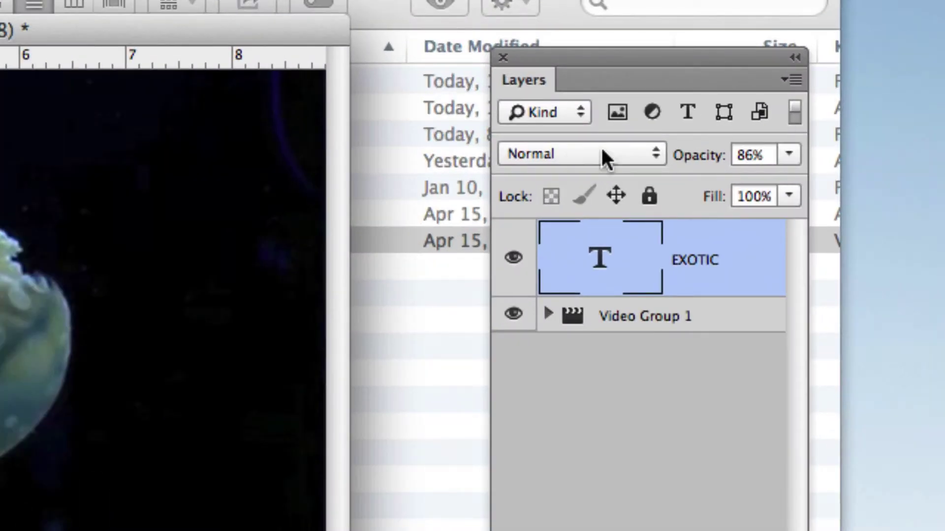
click(543, 143)
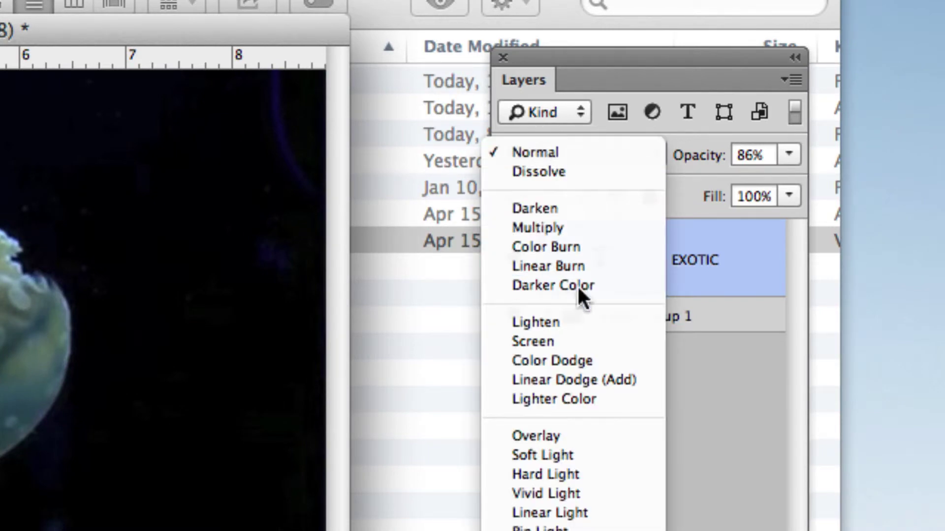
click(571, 341)
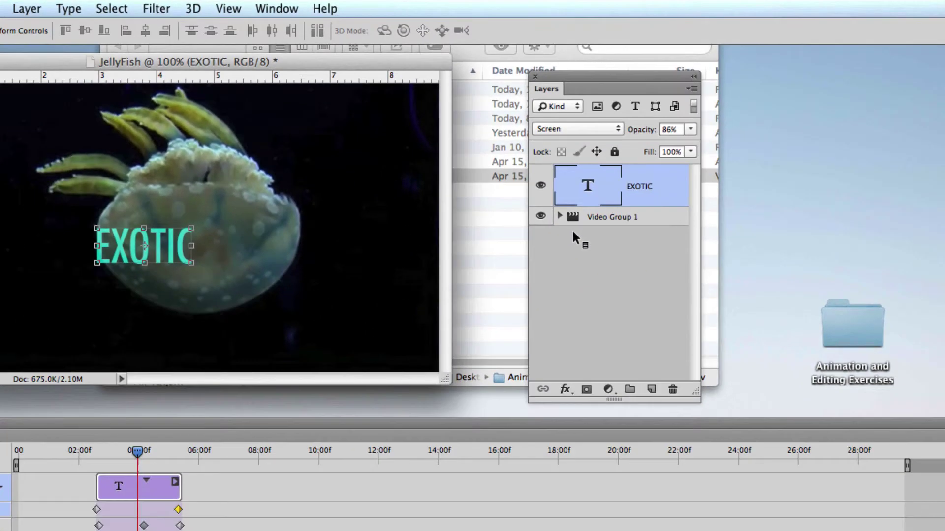
mouse_move(171, 255)
mouse_down()
mouse_move(178, 125)
mouse_move(202, 132)
mouse_move(207, 209)
mouse_move(185, 265)
mouse_up()
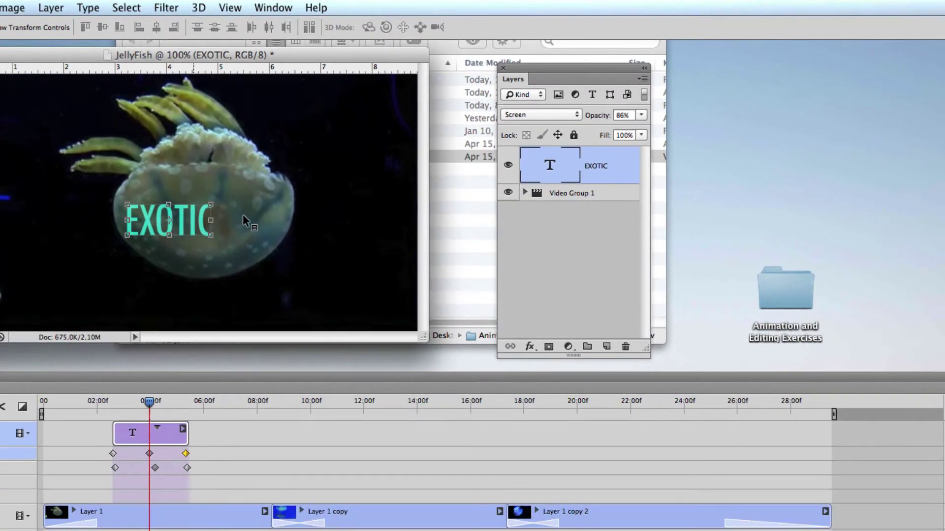
- Recolor the EXOTIC text bright orange after trying yellow and pale cyan, and play the title's section to check it
key(t)
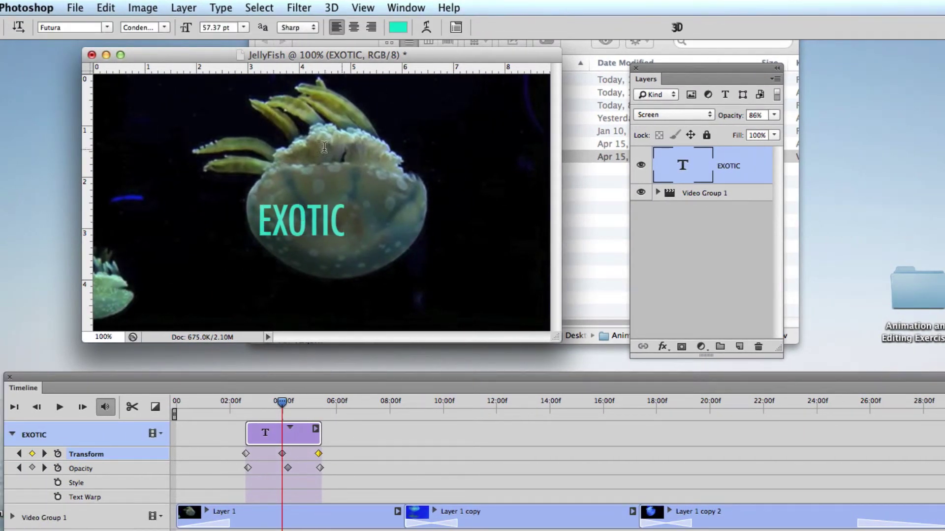
double_click(303, 213)
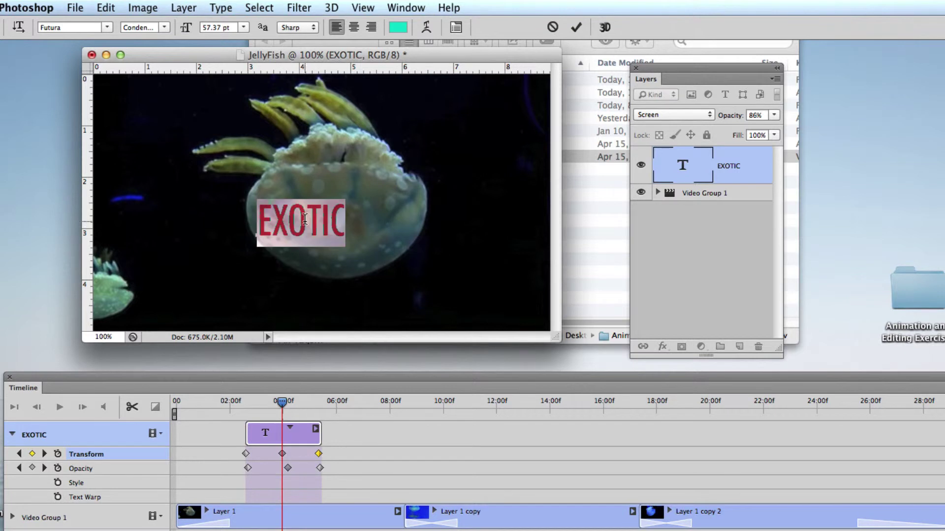
click(399, 27)
drag(873, 240, 686, 172)
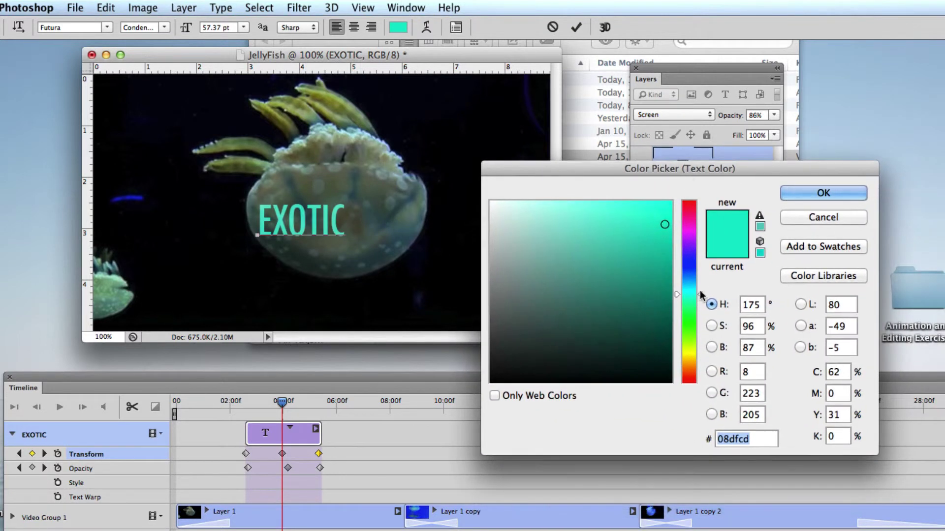
click(688, 352)
mouse_move(651, 284)
mouse_down()
mouse_move(633, 320)
mouse_move(665, 191)
mouse_up()
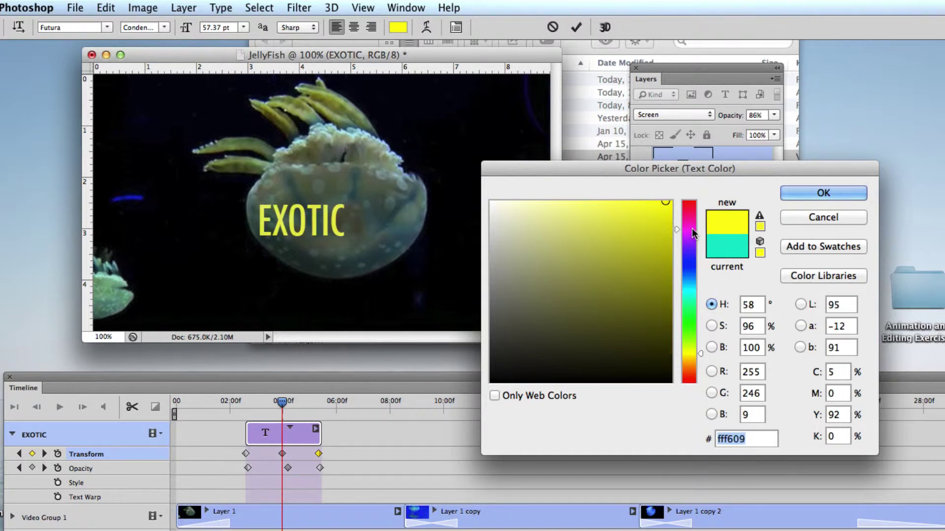
mouse_move(691, 228)
mouse_down()
mouse_move(689, 317)
mouse_move(680, 287)
mouse_up()
drag(618, 242, 526, 201)
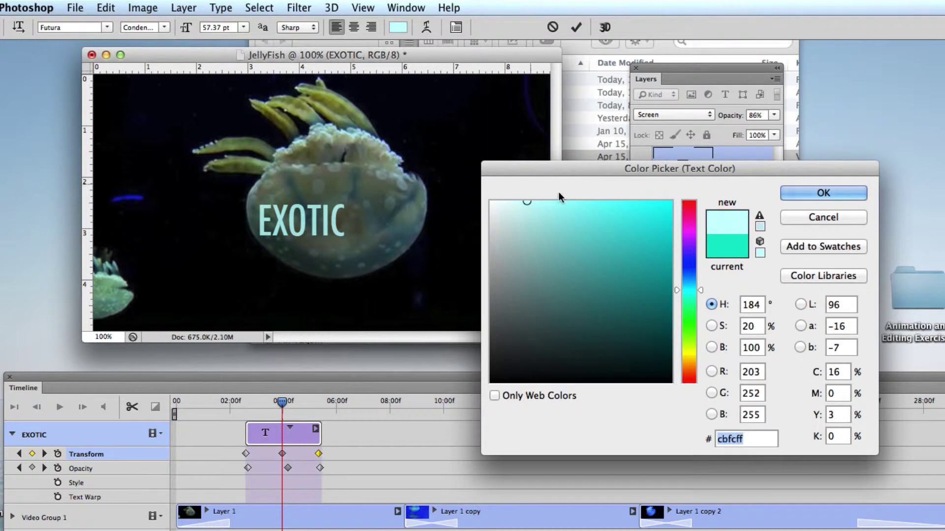
click(690, 363)
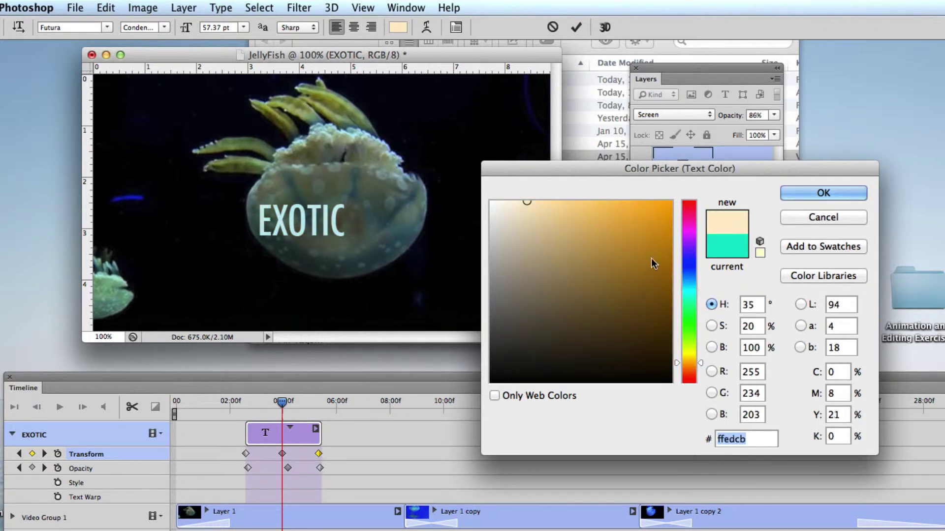
drag(652, 261, 654, 202)
click(813, 192)
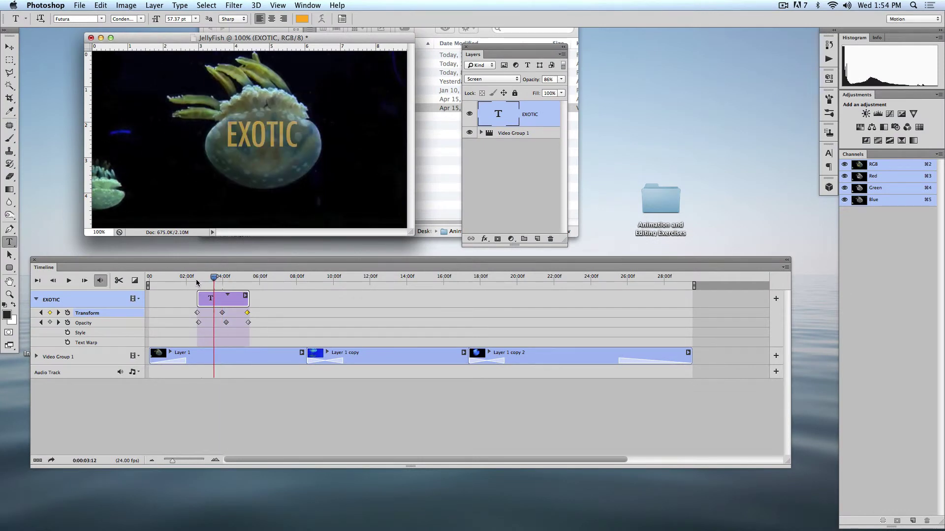
drag(224, 278, 186, 278)
key(space)
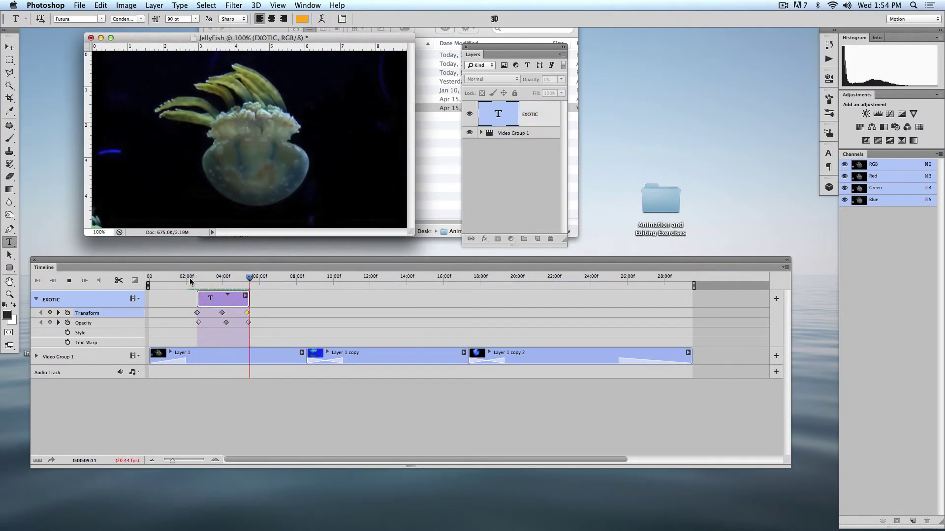
key(space)
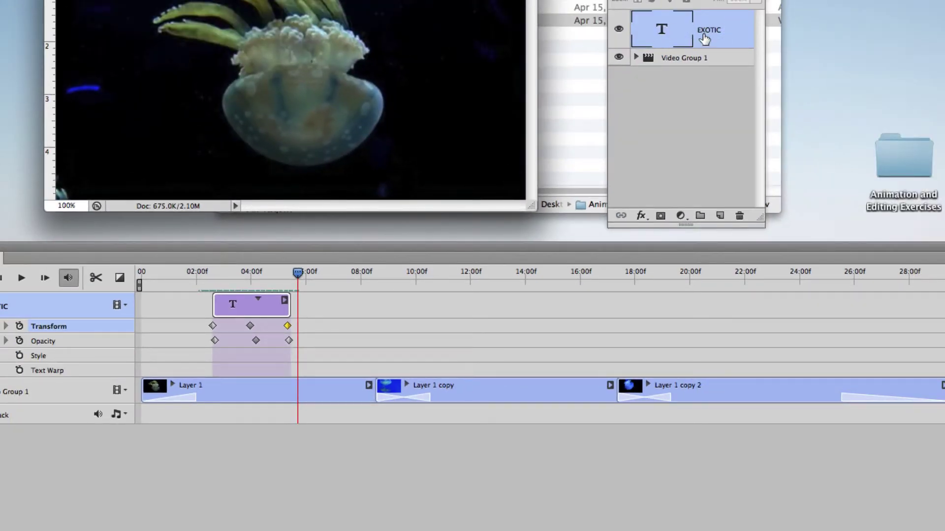
- Duplicate the EXOTIC title layer and move the copy's clip over the second video clip, starting at about 10.5 seconds
drag(714, 36, 720, 218)
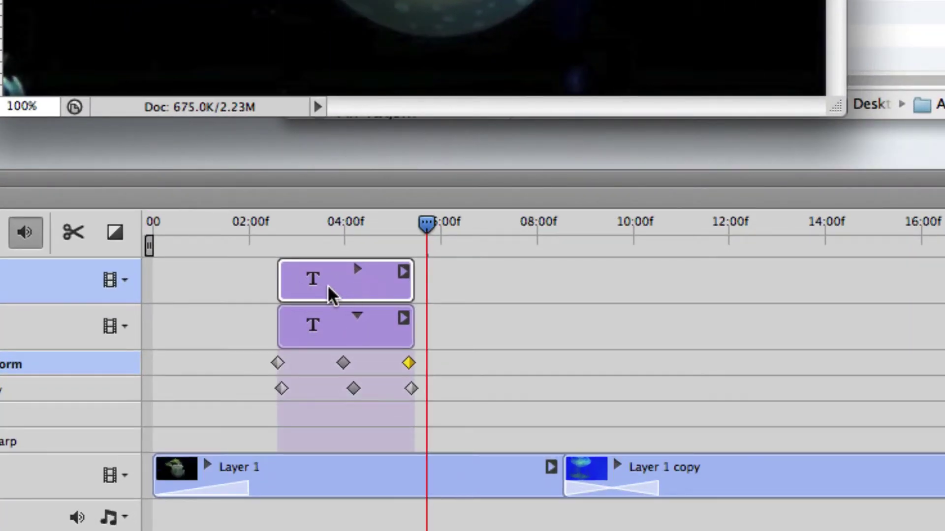
click(29, 281)
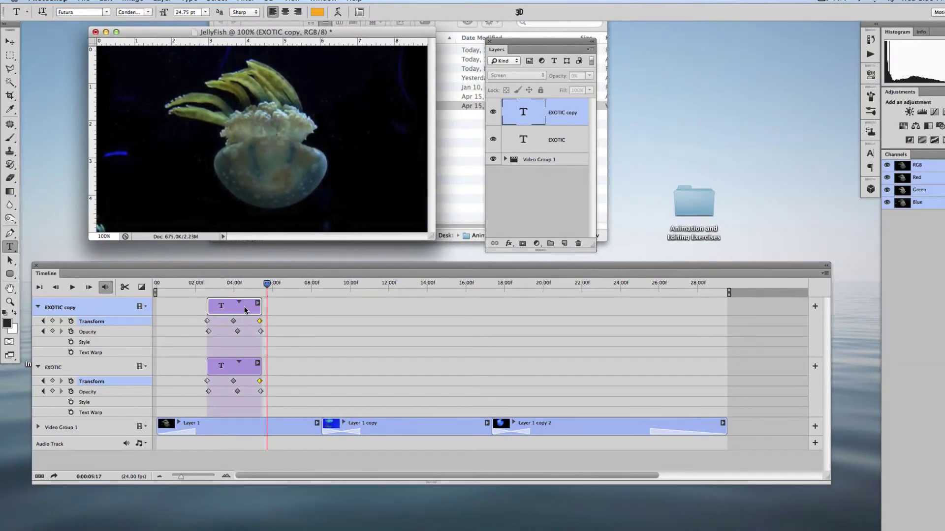
drag(244, 310, 397, 314)
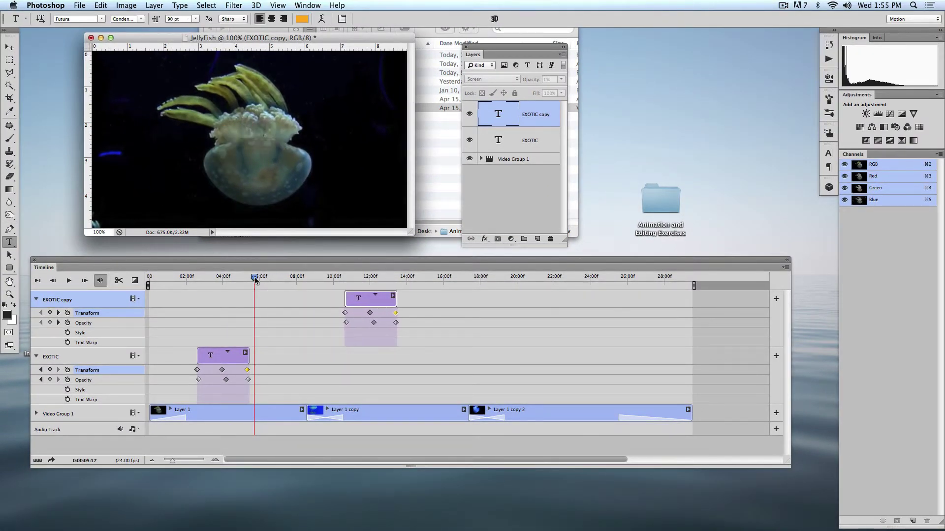
- Replace the text of the duplicated title with ALIEN and commit the edit
drag(254, 278, 362, 281)
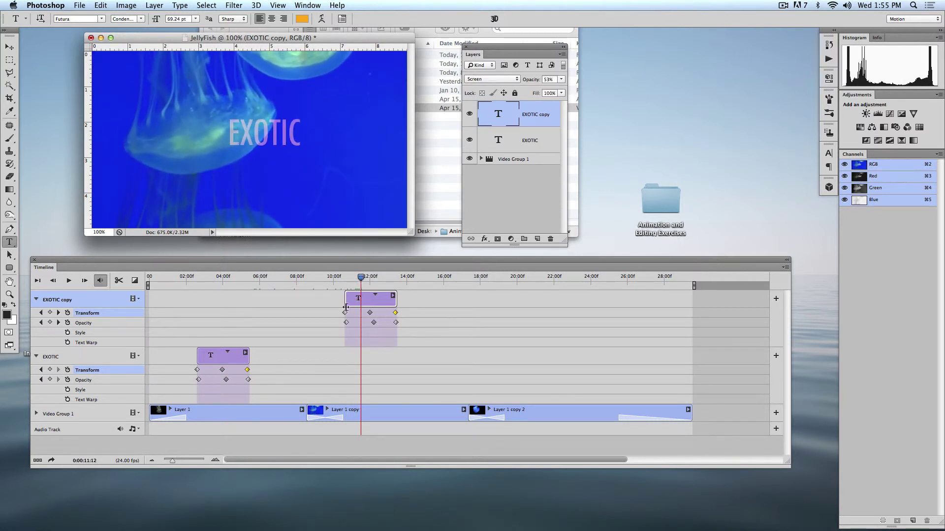
double_click(267, 133)
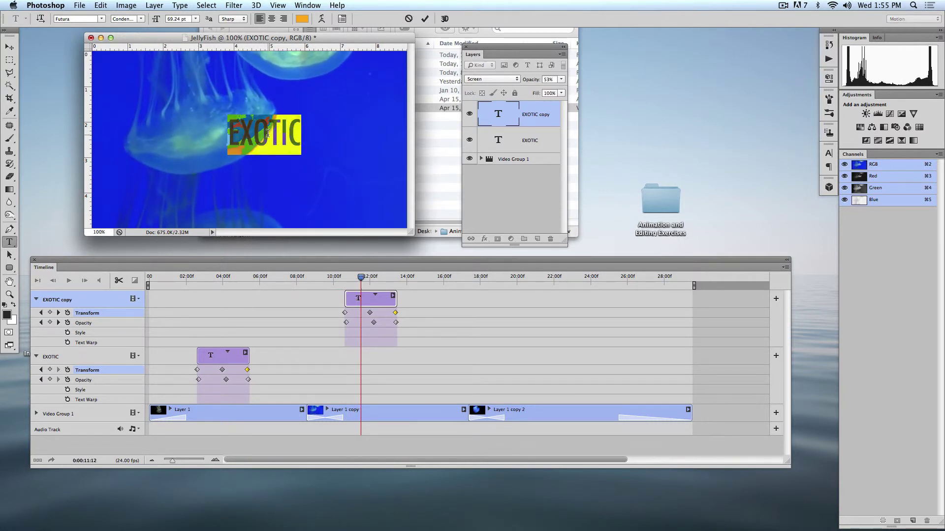
text(ALIEN)
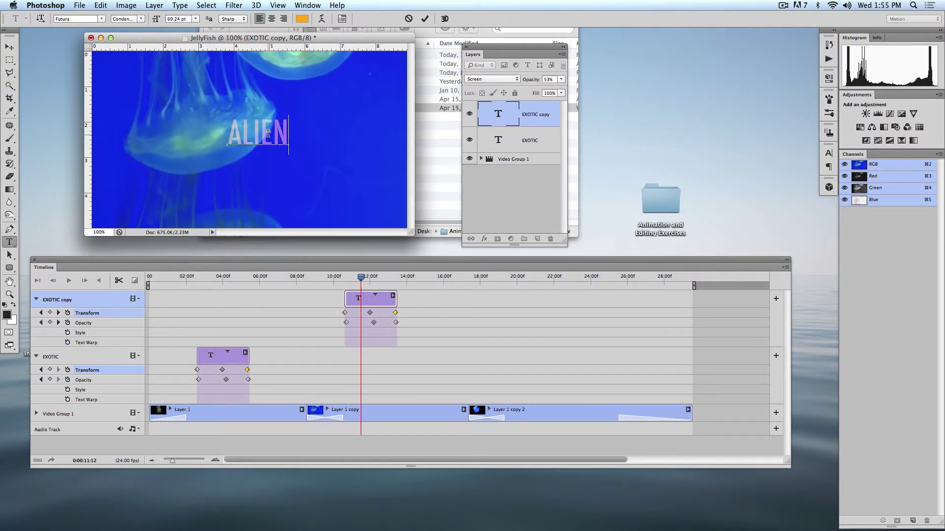
click(11, 48)
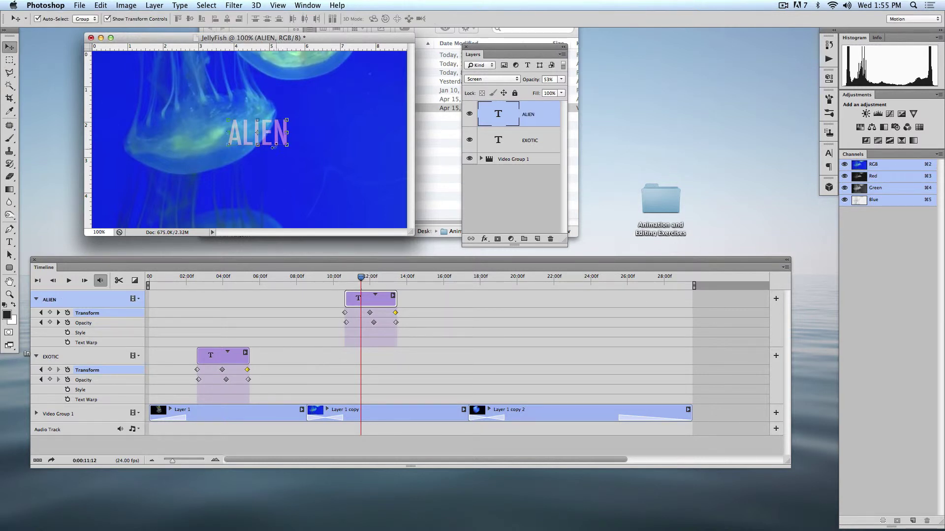
- Try moving the ALIEN title toward the right side of the frame at about 11.5 seconds and play its animation
drag(290, 146, 367, 129)
drag(361, 277, 325, 279)
key(space)
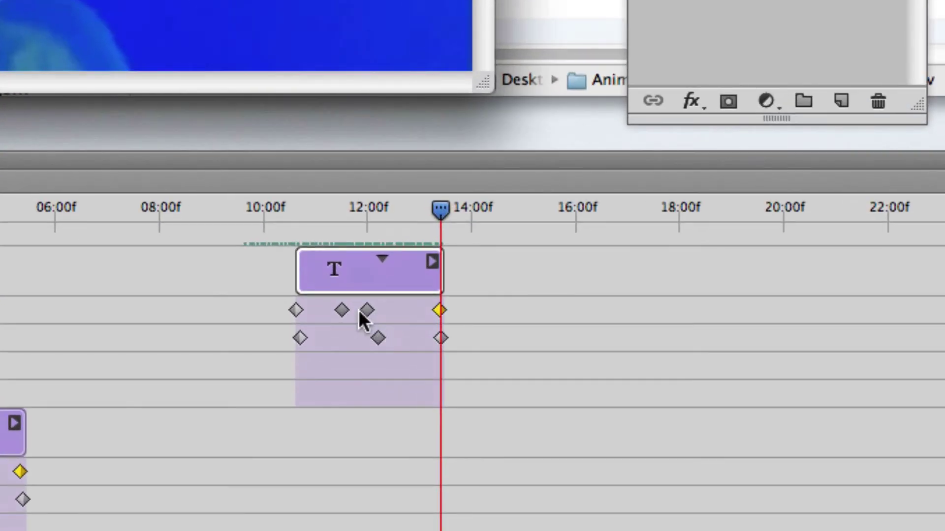
- Remove the middle Transform keyframes between the start and end of the ALIEN clip
drag(367, 310, 378, 310)
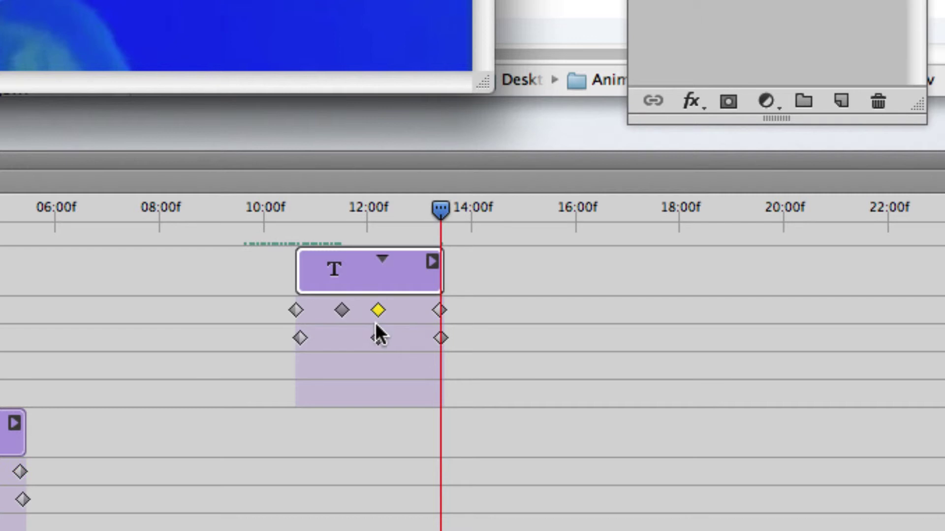
click(342, 310)
key(Delete)
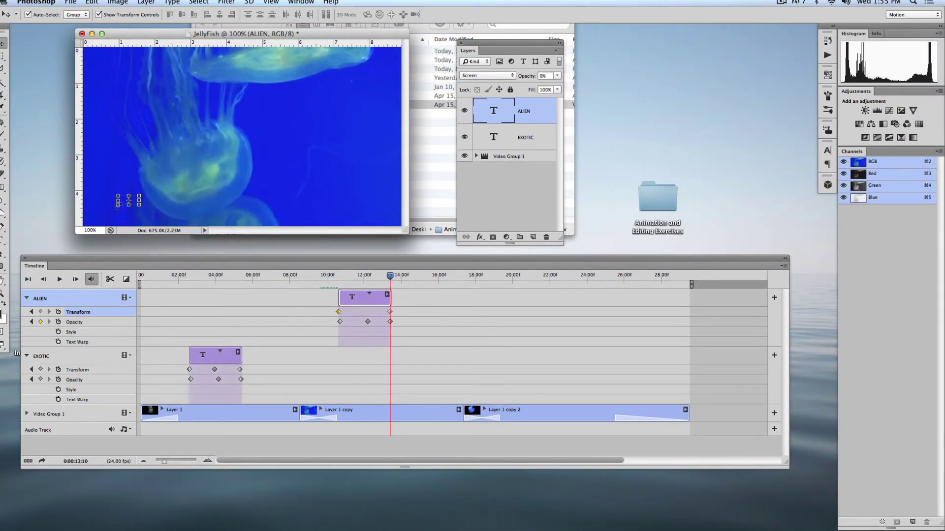
- Try moving the ALIEN title to the lower right at the clip's end and the lower left at its start, and play the animation
drag(145, 163, 142, 85)
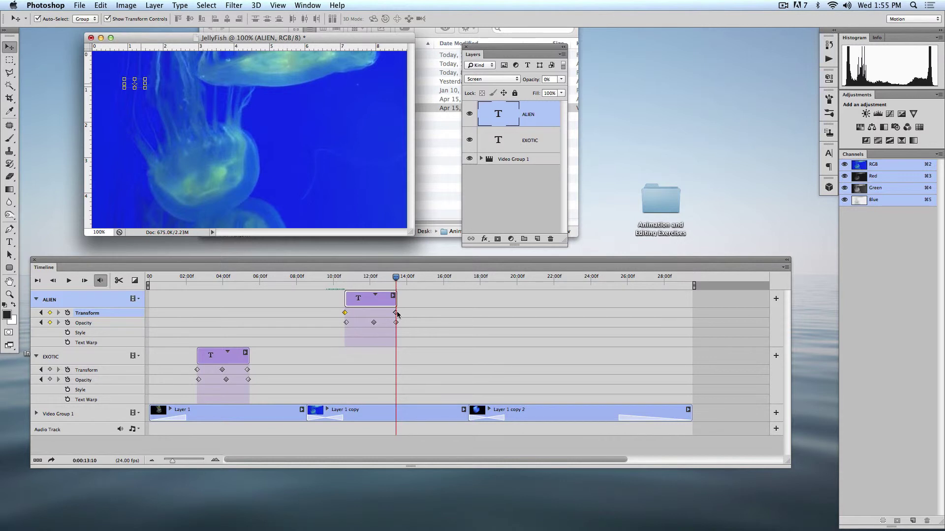
drag(141, 86, 347, 188)
drag(396, 280, 344, 279)
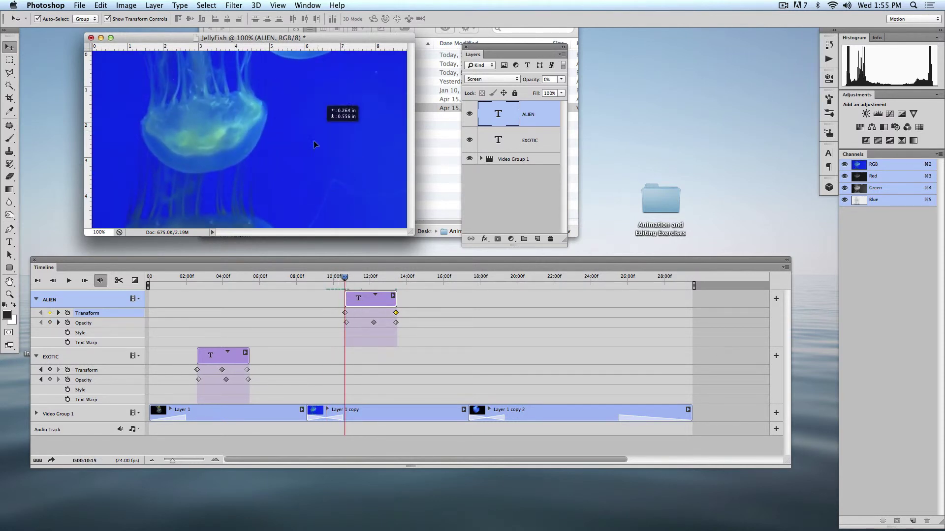
drag(315, 145, 202, 207)
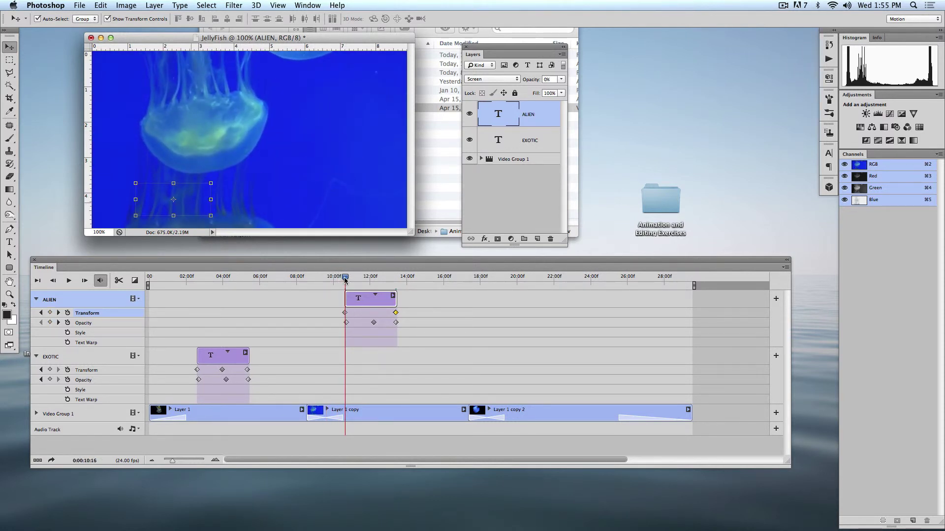
key(space)
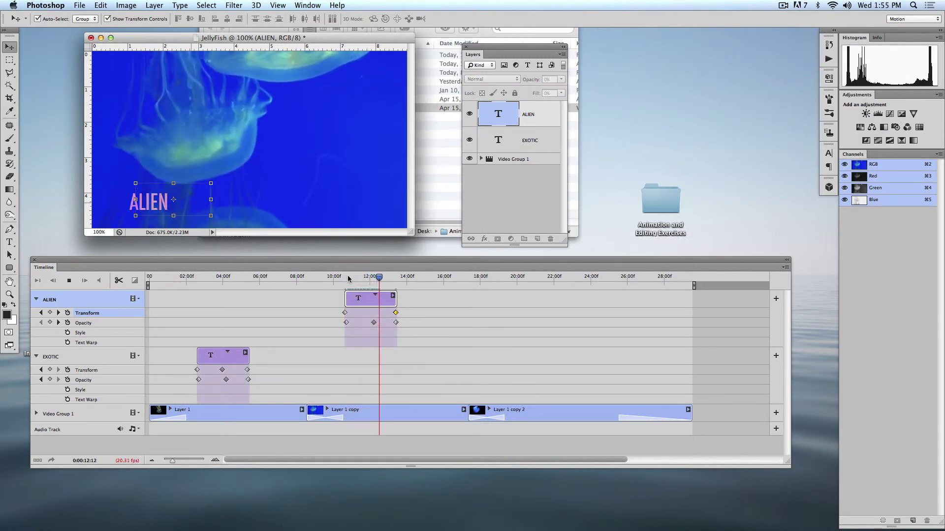
key(space)
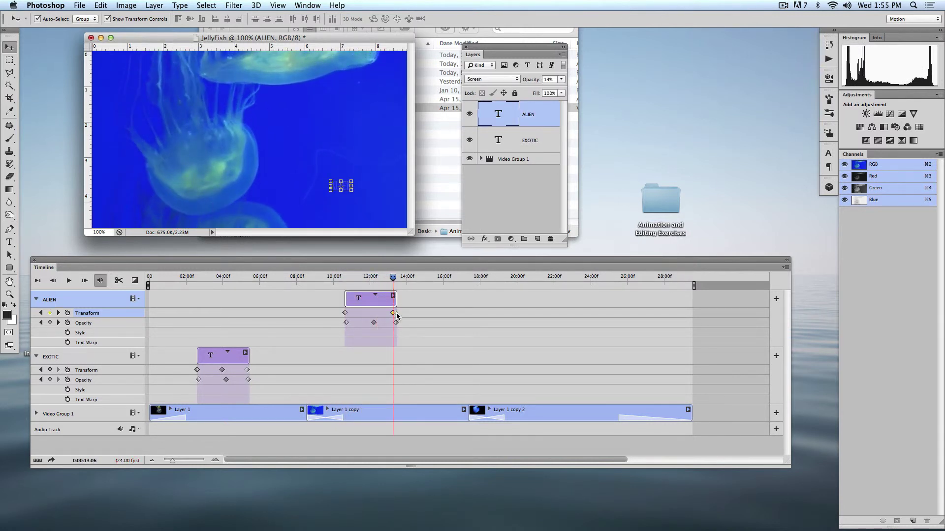
- Try clearing the extra Transform keyframe near the ALIEN clip's end, moving the title up at 0:00:13:10 and replaying the animation
click(395, 313)
drag(394, 313, 396, 313)
drag(393, 278, 396, 278)
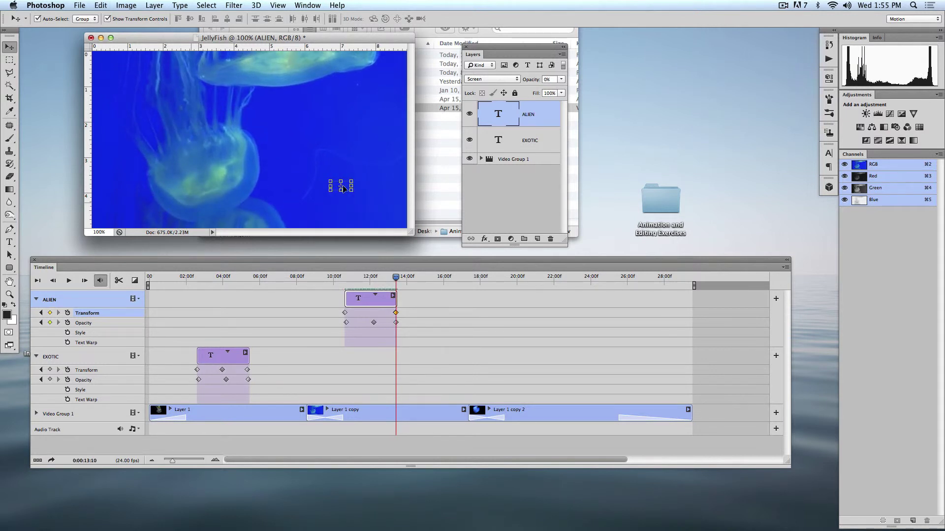
drag(343, 189, 308, 78)
drag(396, 277, 333, 282)
key(space)
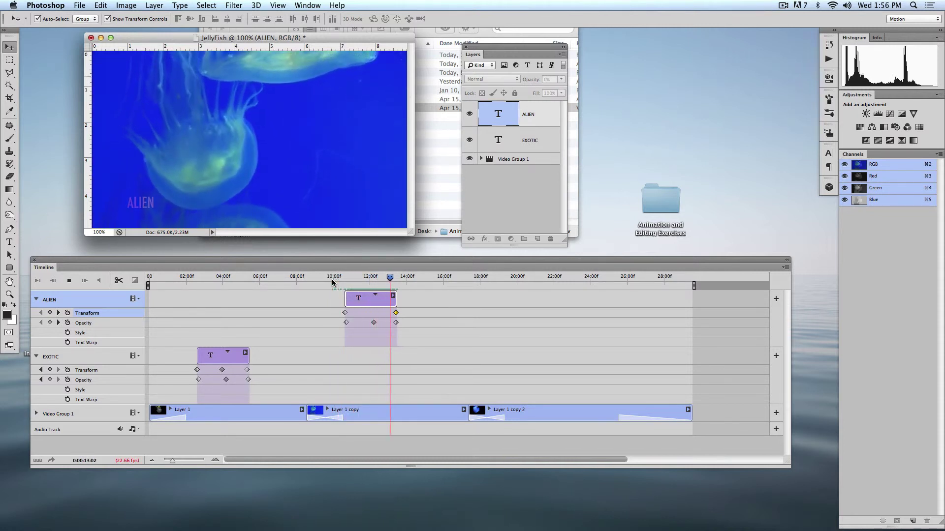
key(space)
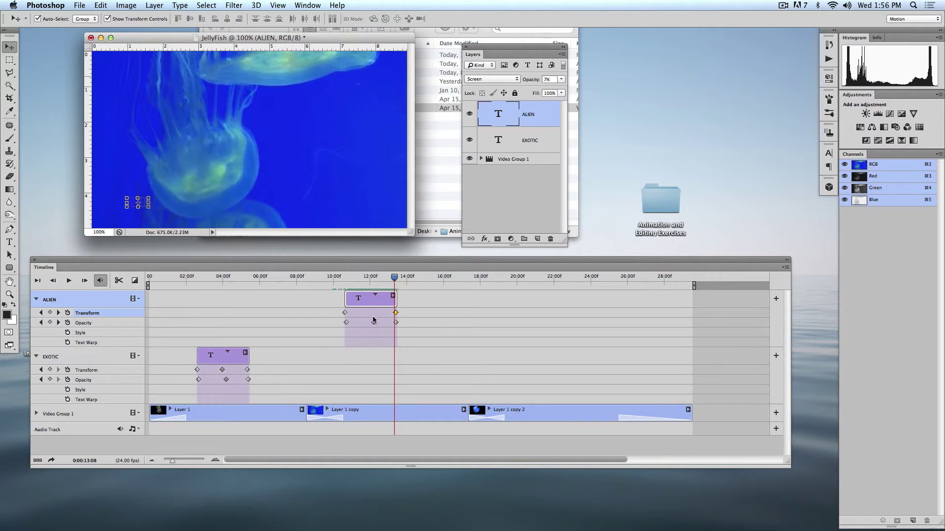
- Clear the ALIEN clip's Transform keyframes, leaving only one at the clip's start at 0:00:10:15
key(Delete)
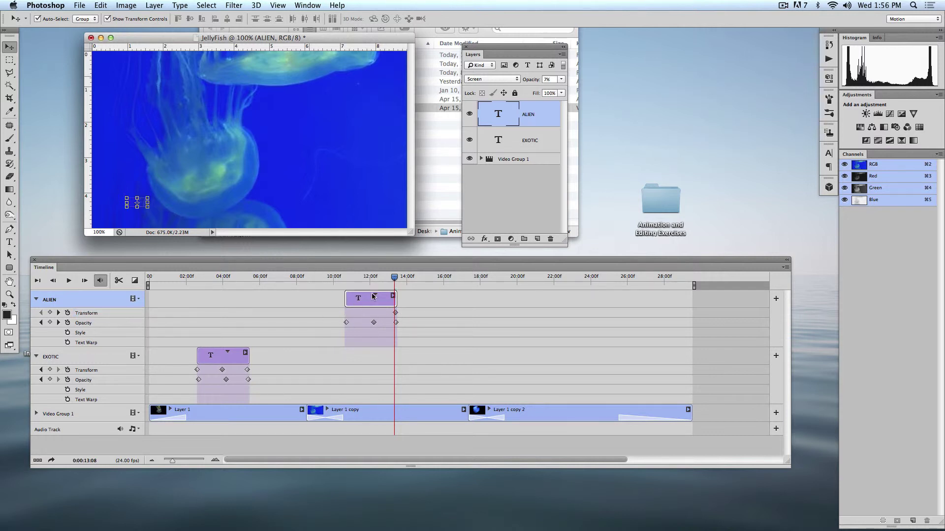
key(Delete)
key(super+z)
click(394, 313)
drag(397, 280, 347, 278)
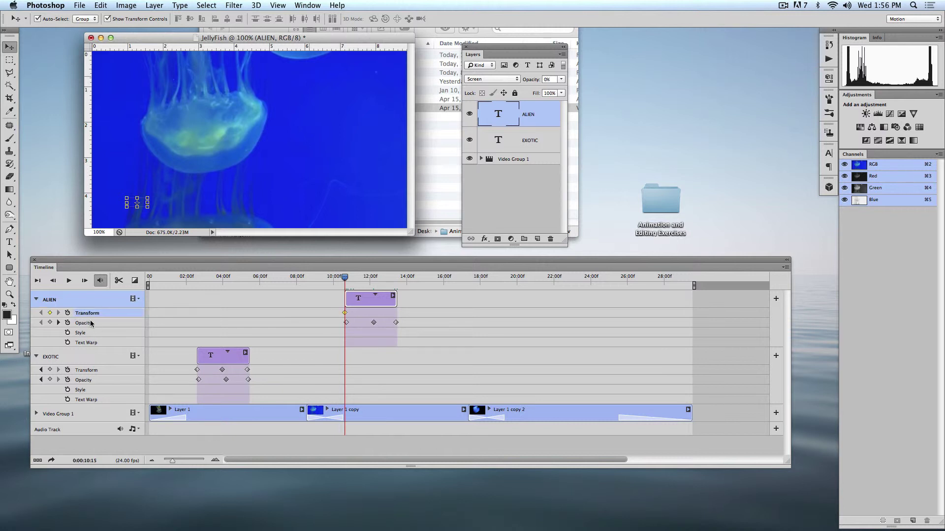
- At 0:00:13:09, scale the ALIEN title up to about 995%, move it to the upper right of the frame, and commit the transform
key(space)
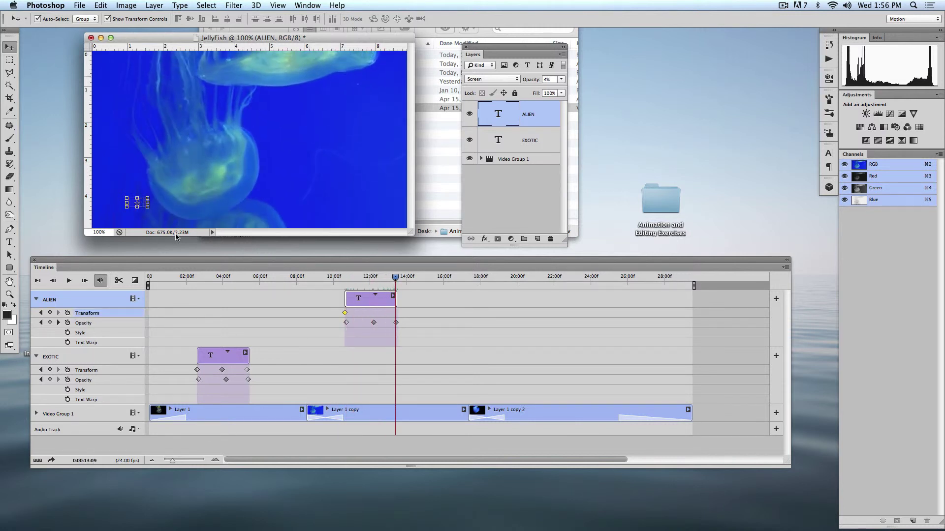
drag(143, 207, 431, 233)
drag(369, 194, 307, 128)
drag(369, 167, 394, 182)
drag(318, 142, 391, 130)
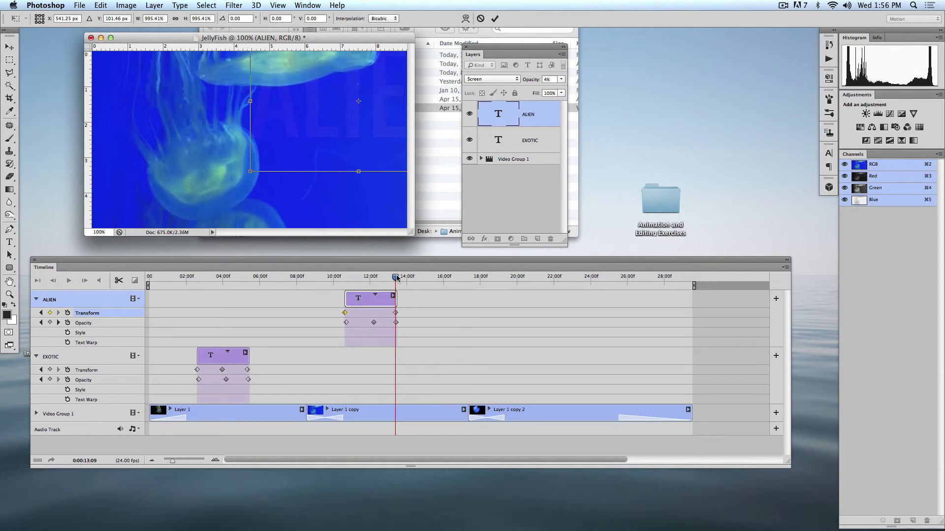
key(Return)
- Play back the ALIEN title's growing animation and the sequence from about 2 seconds through both titles
click(341, 280)
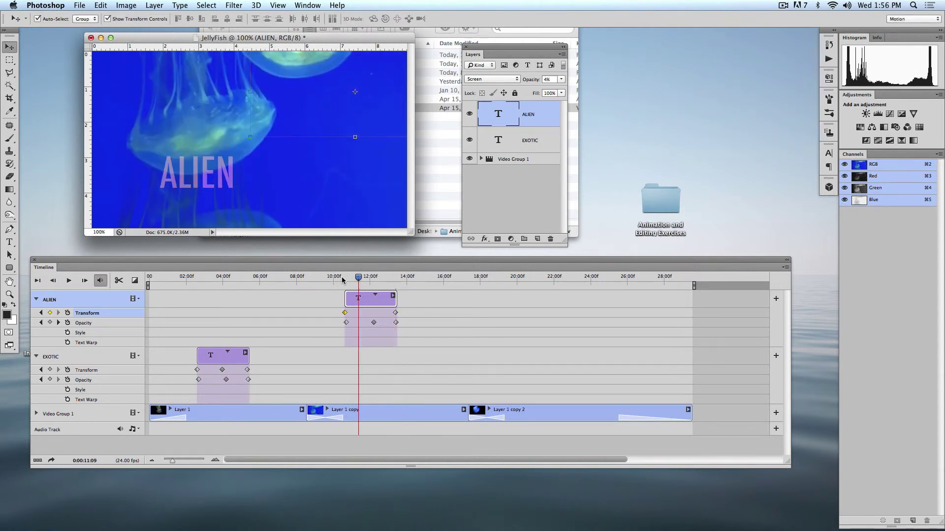
key(space)
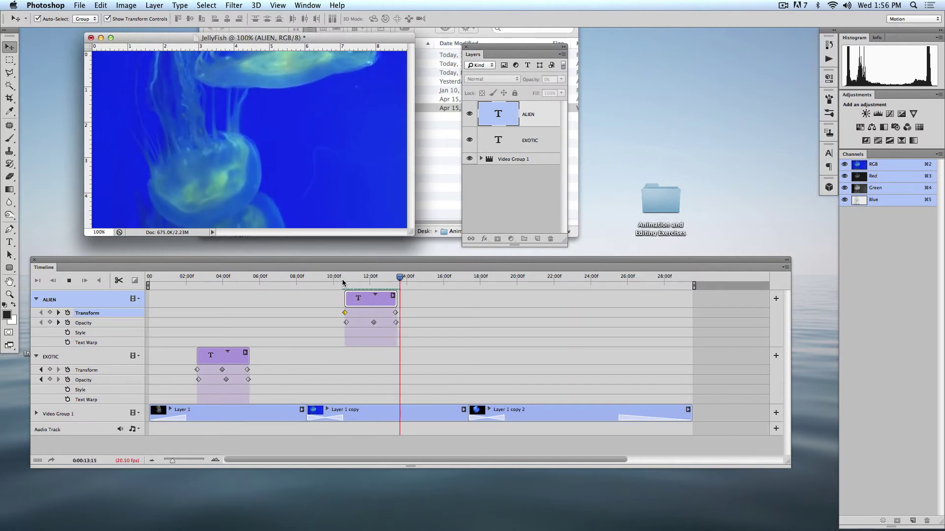
key(space)
click(185, 285)
key(space)
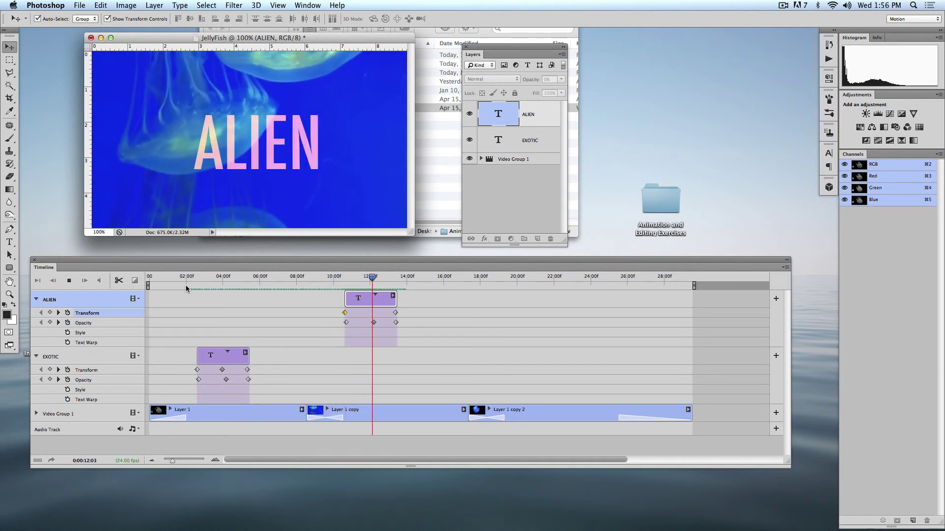
key(space)
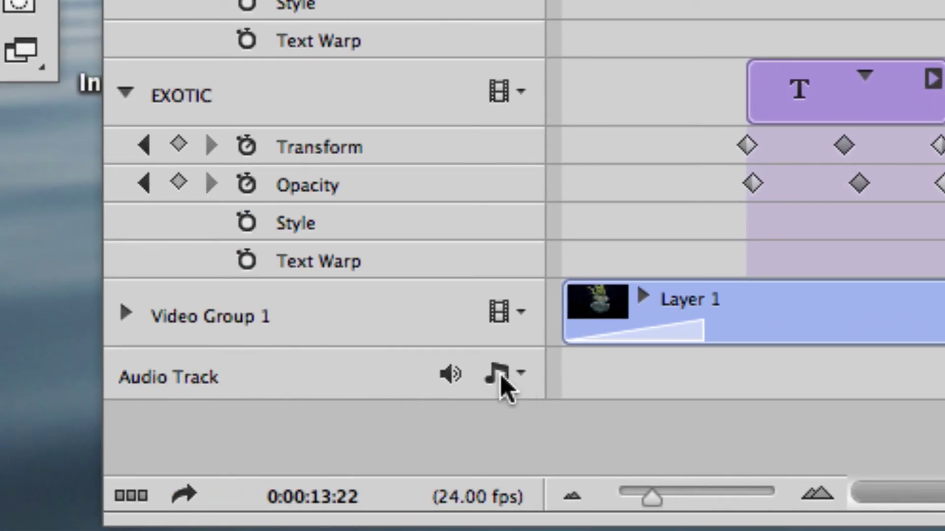
- Add BackgroundMusic.m4a from the Title Sequence folder to the audio track
click(519, 375)
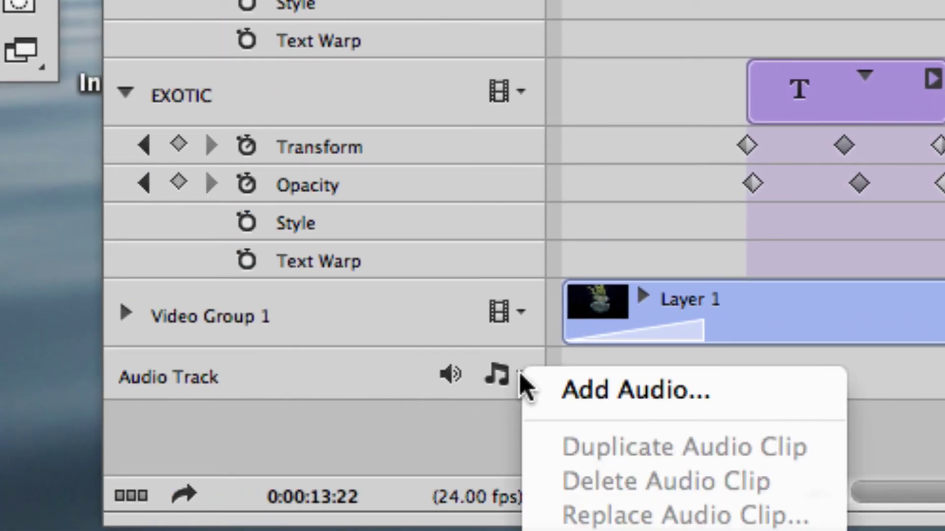
click(615, 391)
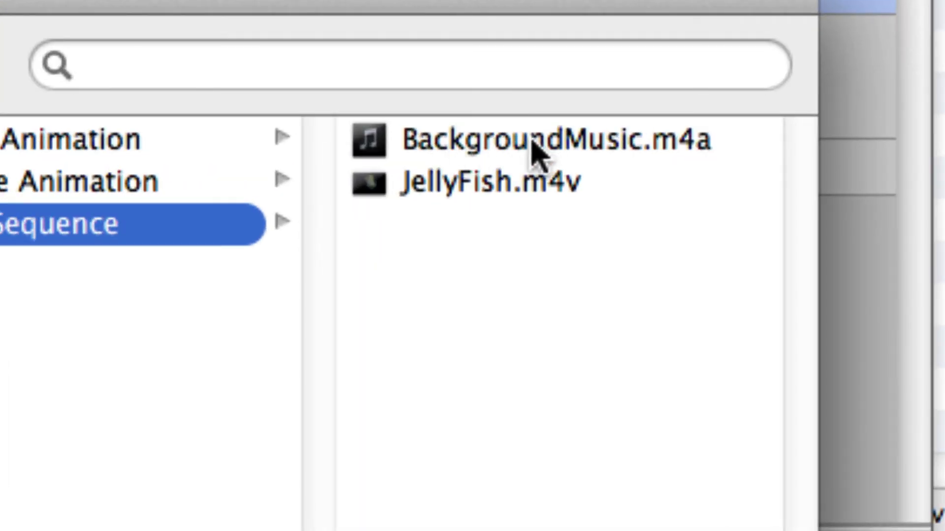
click(539, 148)
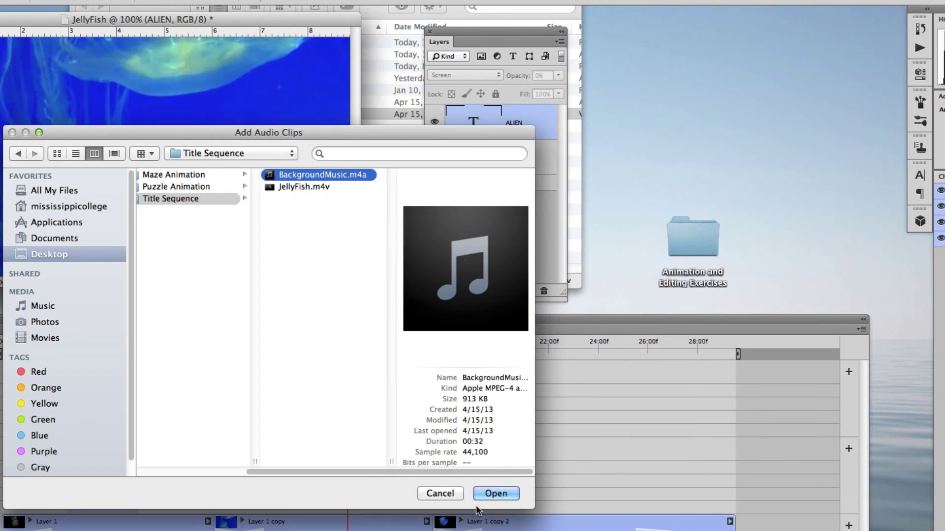
click(494, 494)
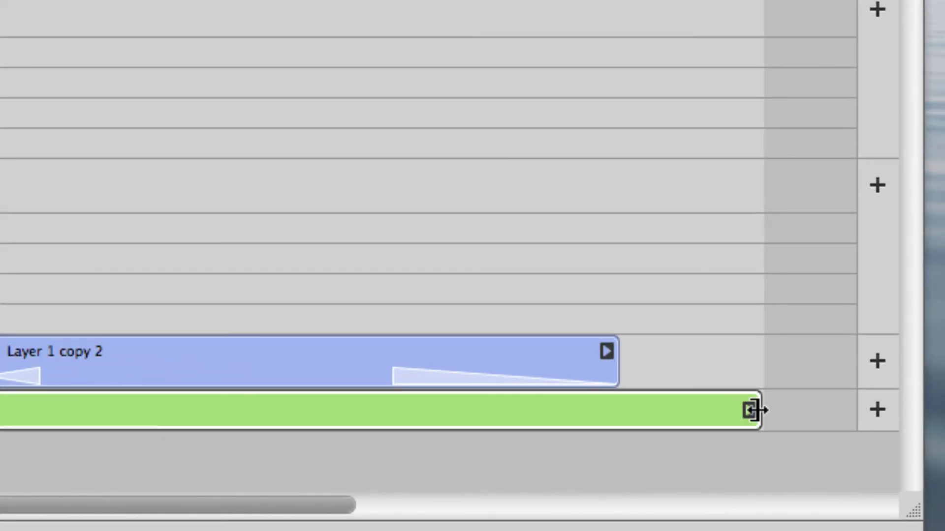
- Trim the background music to end with the last video clip and set its fade-out to 3.87 s
drag(755, 410, 618, 411)
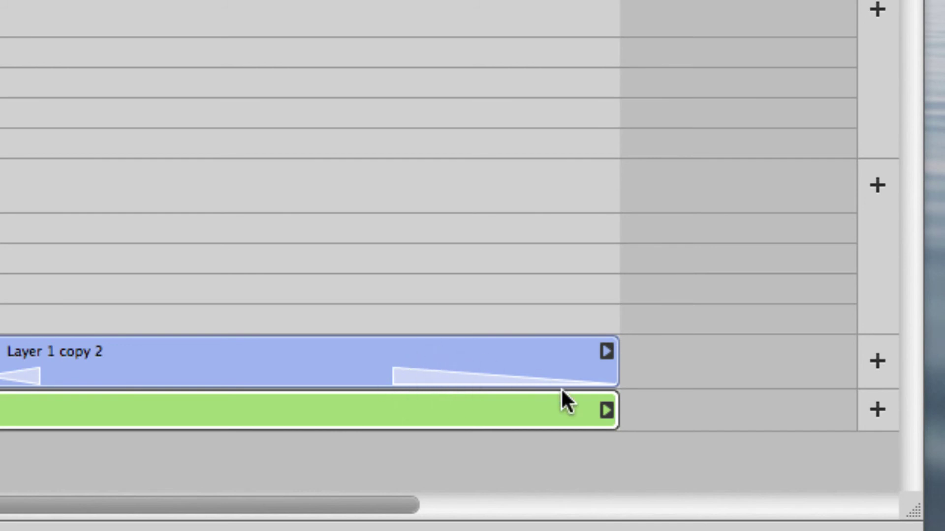
click(606, 410)
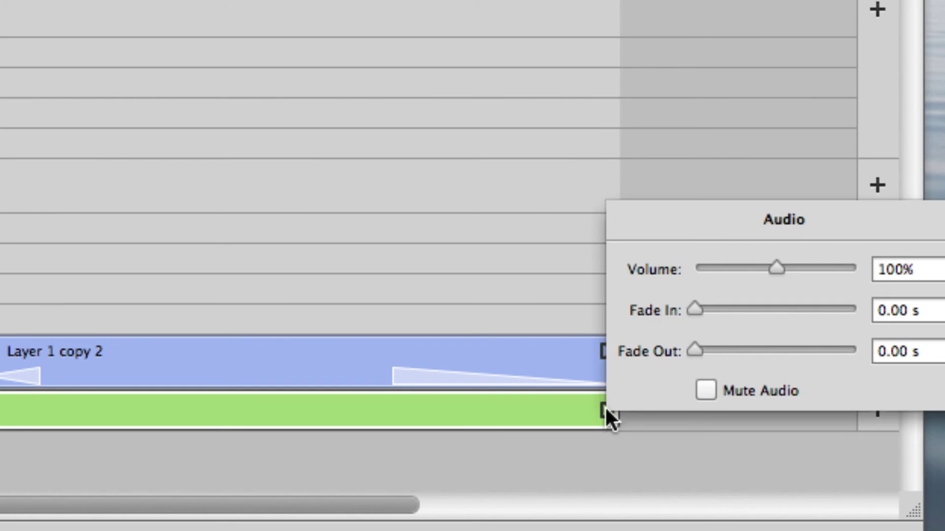
drag(688, 356, 795, 359)
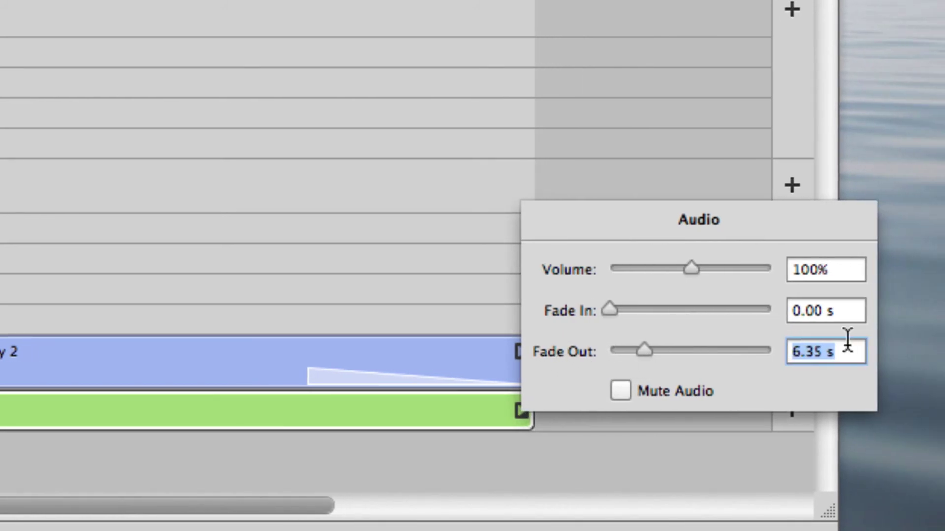
drag(647, 350, 628, 351)
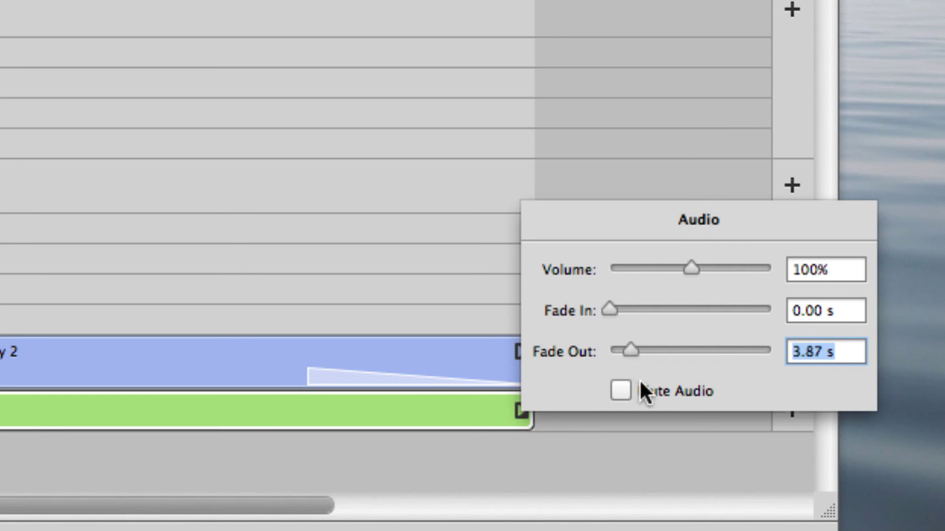
click(636, 445)
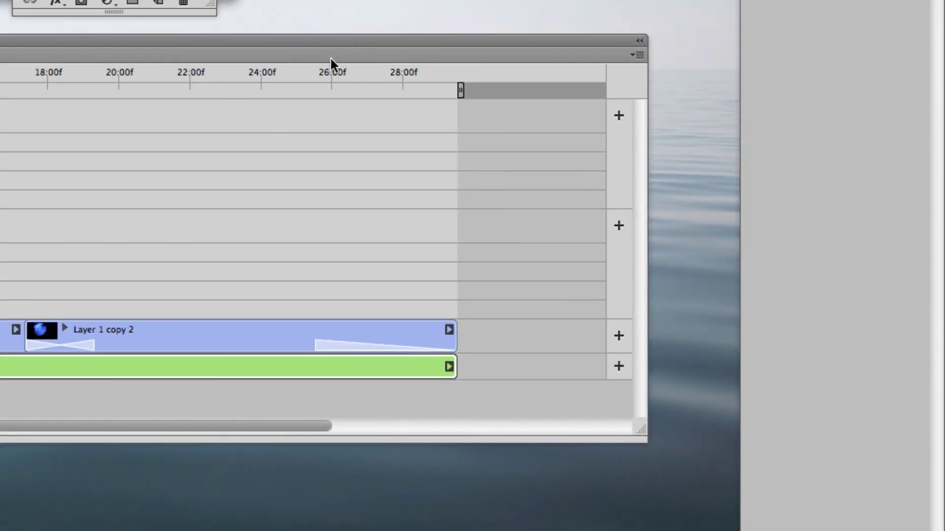
- Play the closing fade from about 25.5 seconds and the sequence from its beginning to check the music
click(315, 74)
key(space)
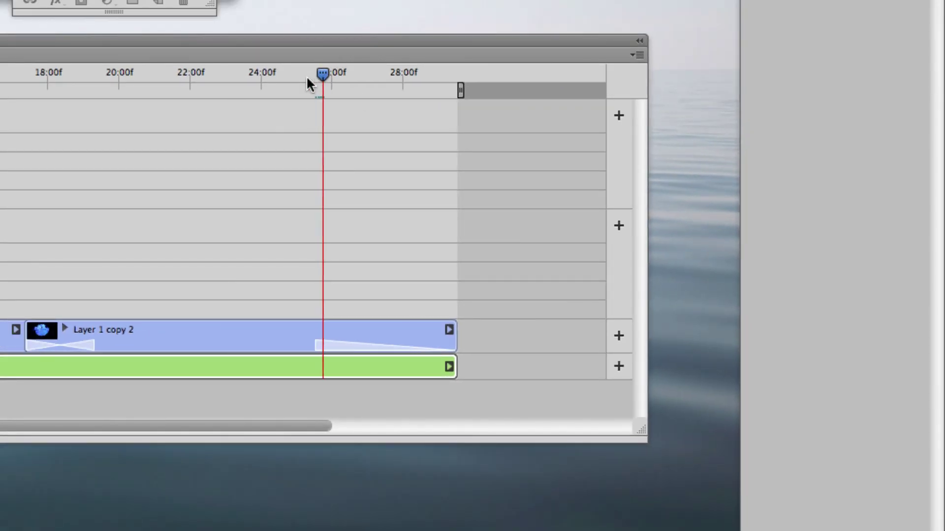
key(XF86AudioRaiseVolume)
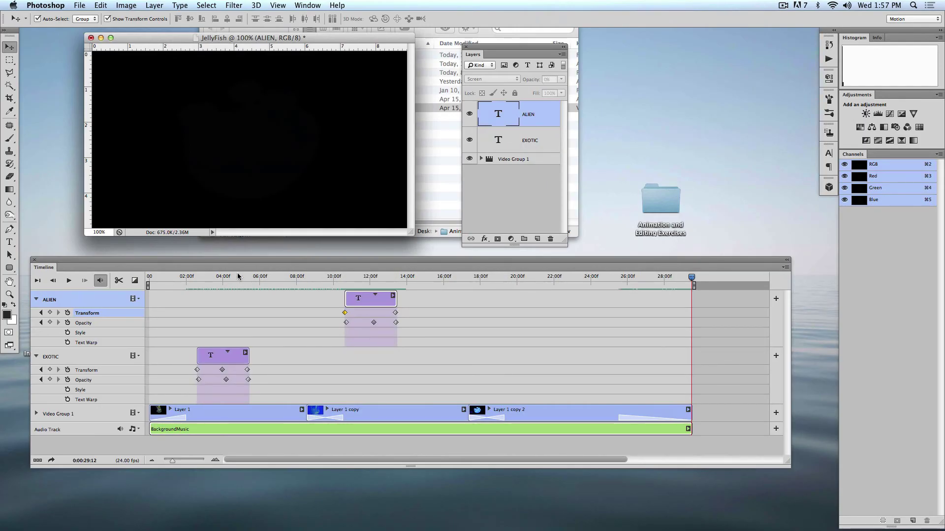
drag(183, 278, 145, 281)
key(space)
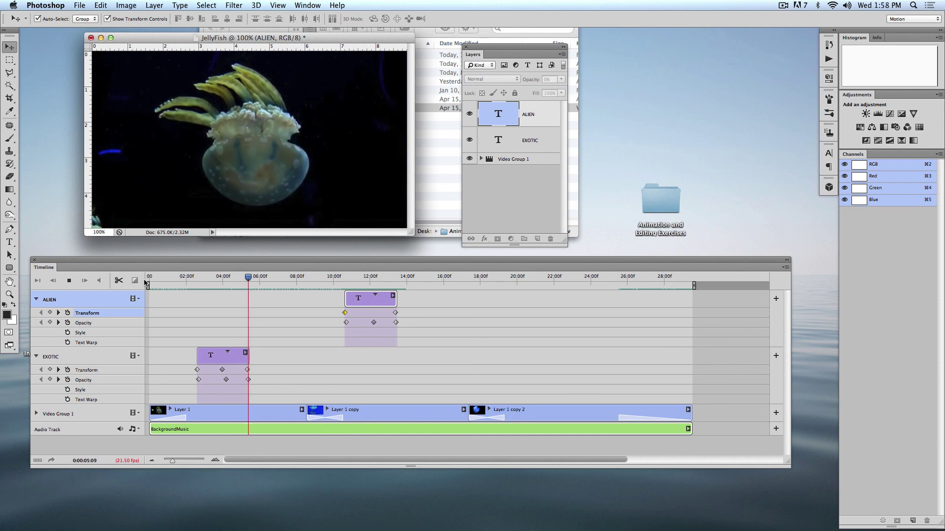
key(space)
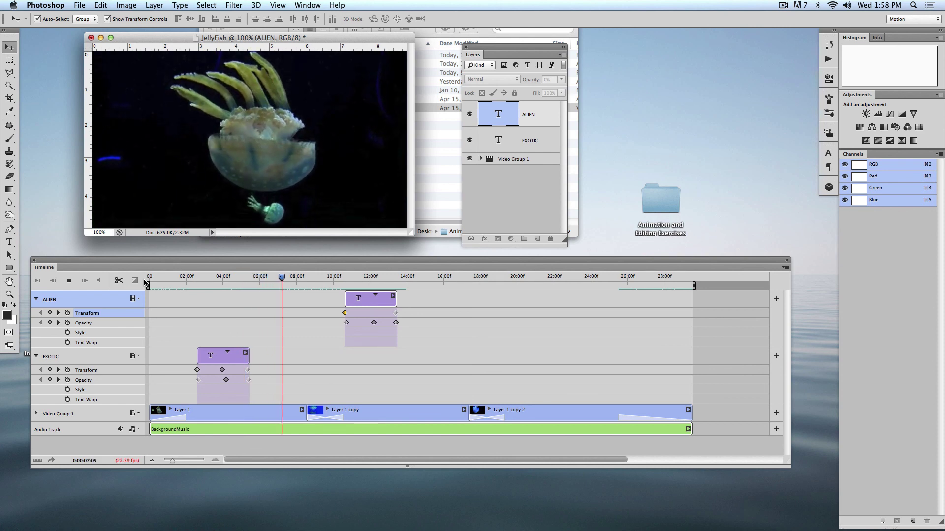